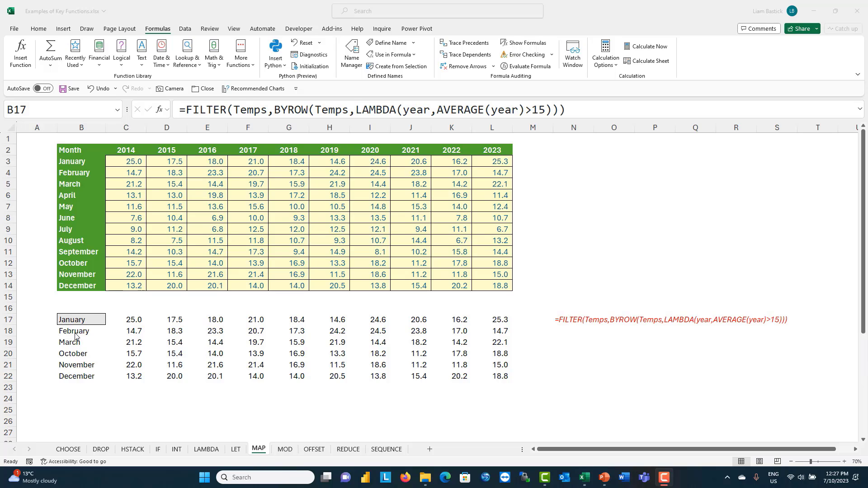
Step: Examine the FILTER formula in B17 on the MAP sheet and the Temps range B3:L14 it refers to
click(81, 318)
key(ctrl+bracketleft)
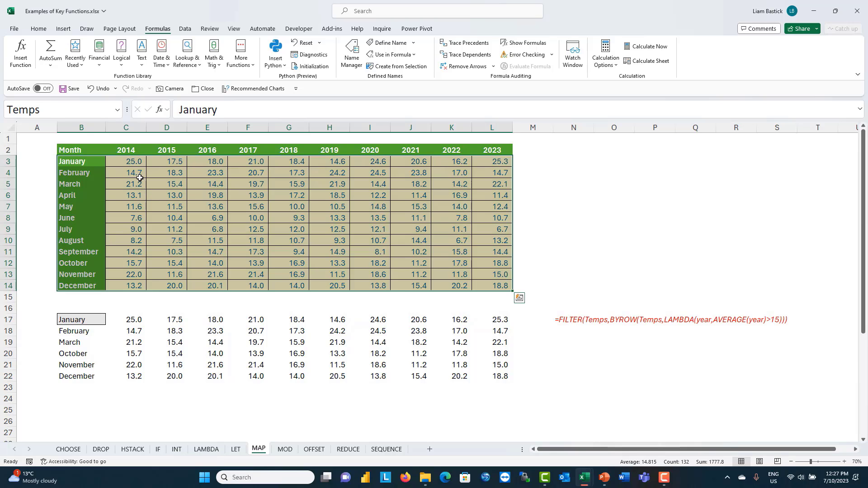
drag(69, 163, 510, 288)
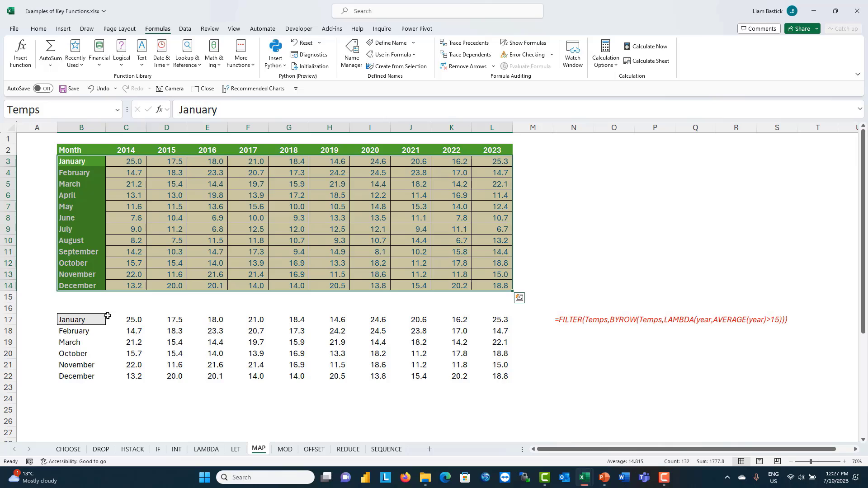
click(88, 317)
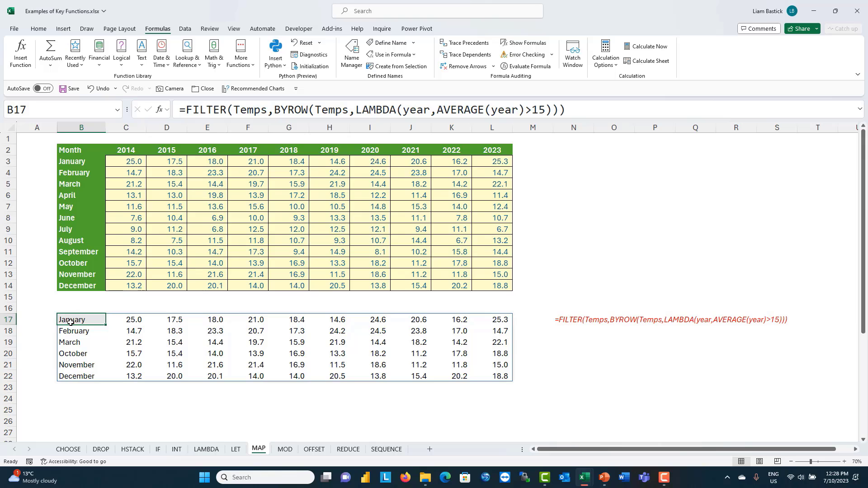
Step: Examine the full MAP formula in B36, highlighting its nested FILTER array argument and viewing the converted temperature table
scroll(69, 325, down, 6)
scroll(69, 325, up, 1)
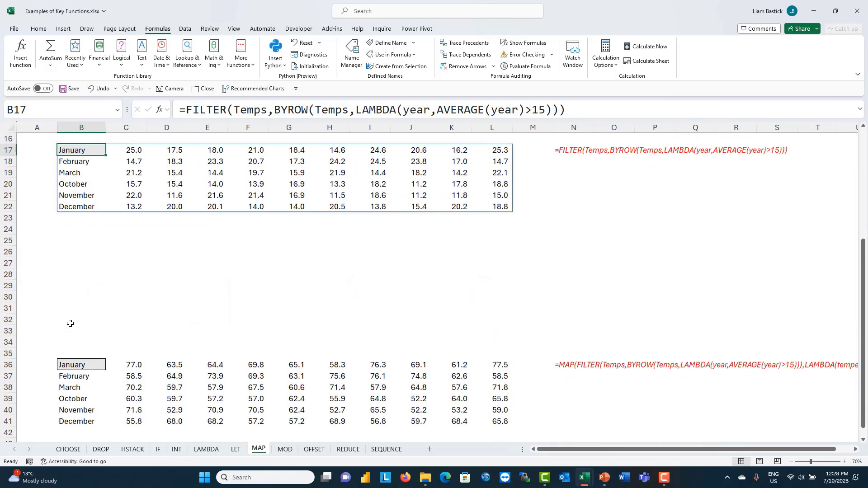
click(73, 362)
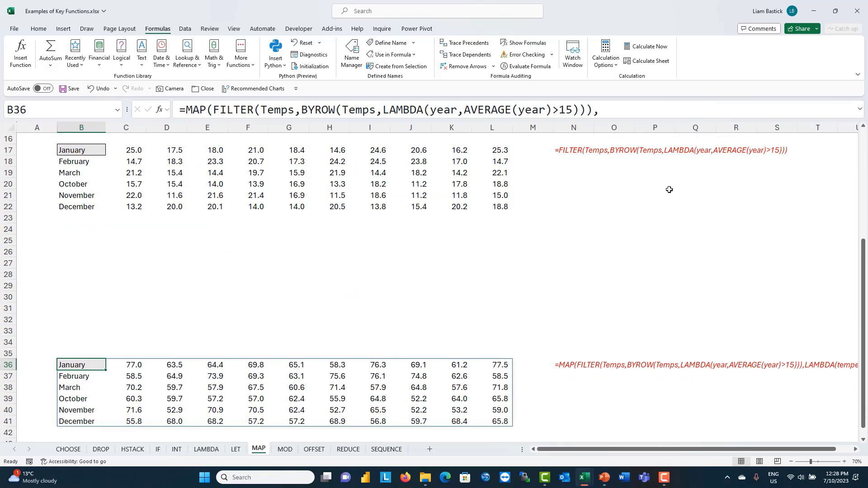
click(860, 111)
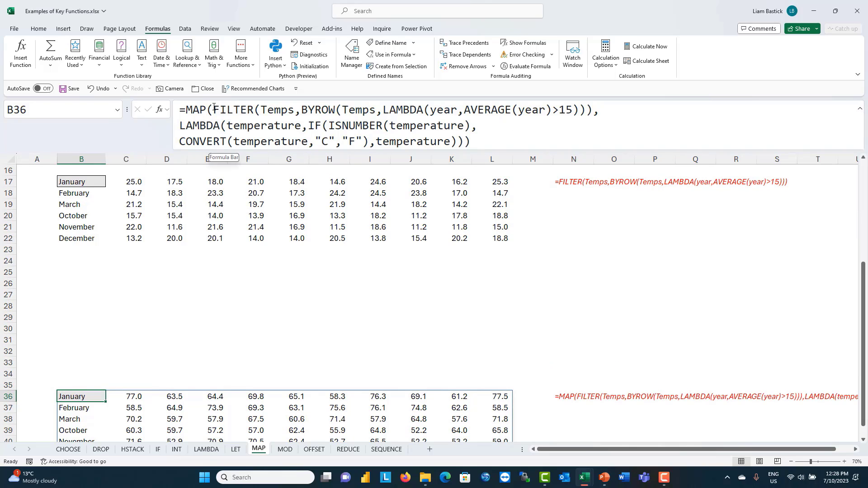
drag(214, 110, 576, 115)
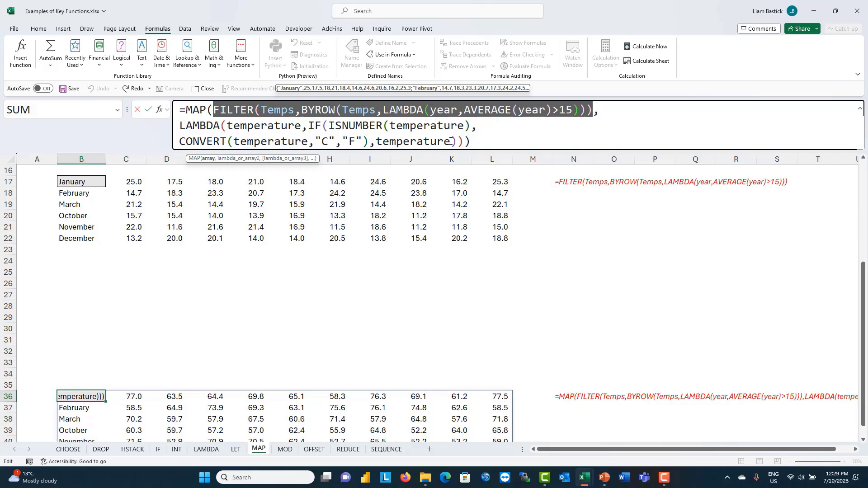
scroll(252, 339, down, 3)
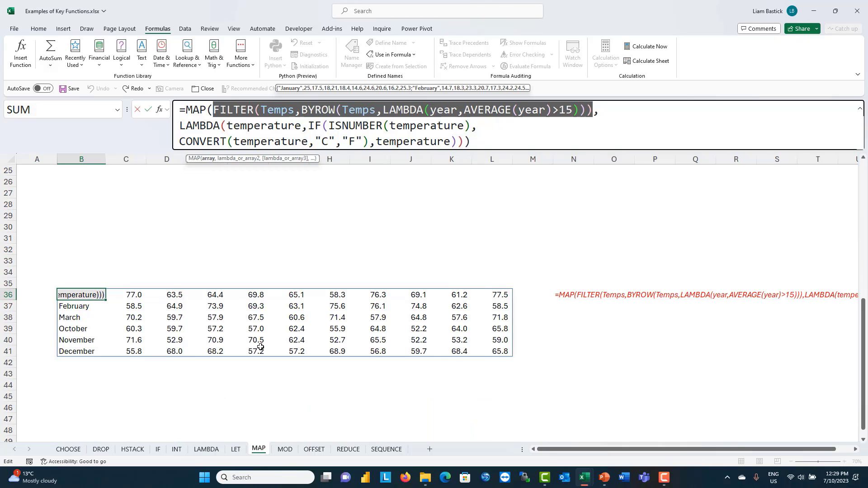
scroll(261, 345, up, 2)
scroll(261, 345, up, 2)
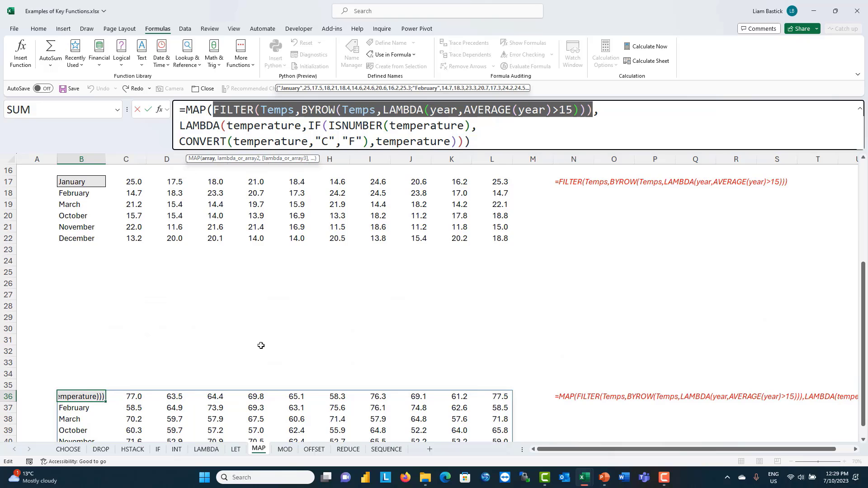
key(Return)
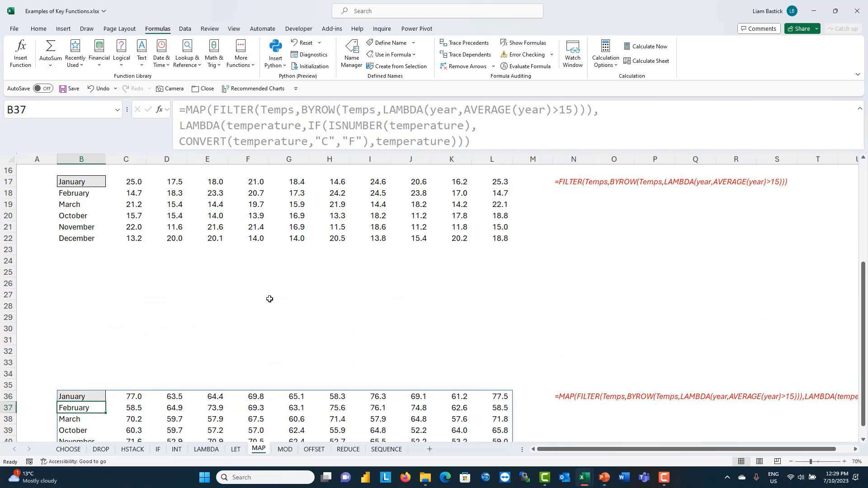
Step: Delete the FILTER formula in B17 to check whether the MAP table at B36 depends on it, and undo the deletion
scroll(267, 297, down, 1)
scroll(97, 217, up, 2)
click(95, 217)
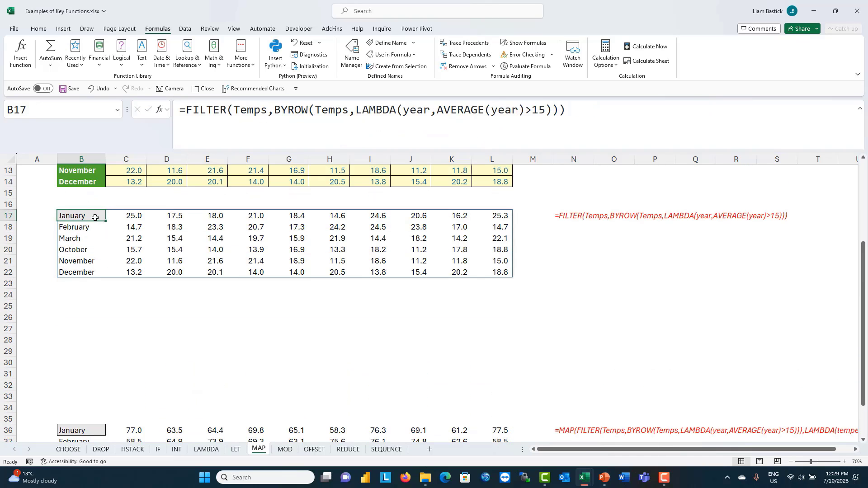
key(Delete)
scroll(82, 355, down, 3)
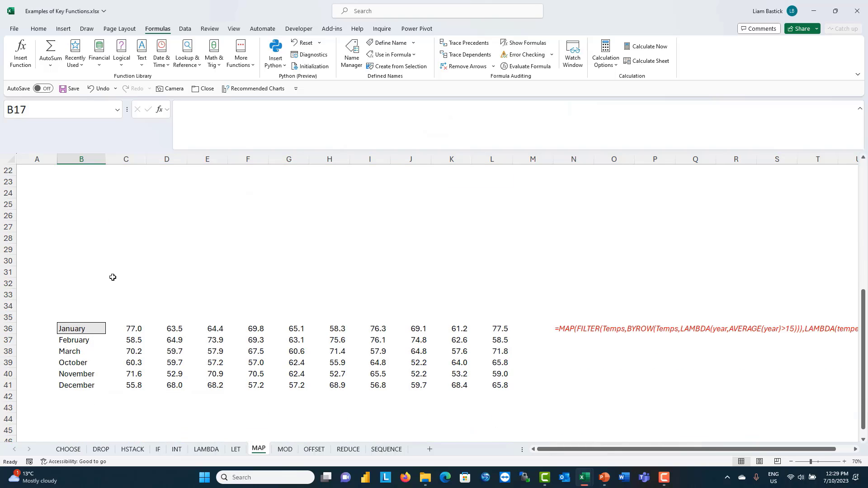
scroll(113, 277, up, 3)
key(ctrl+z)
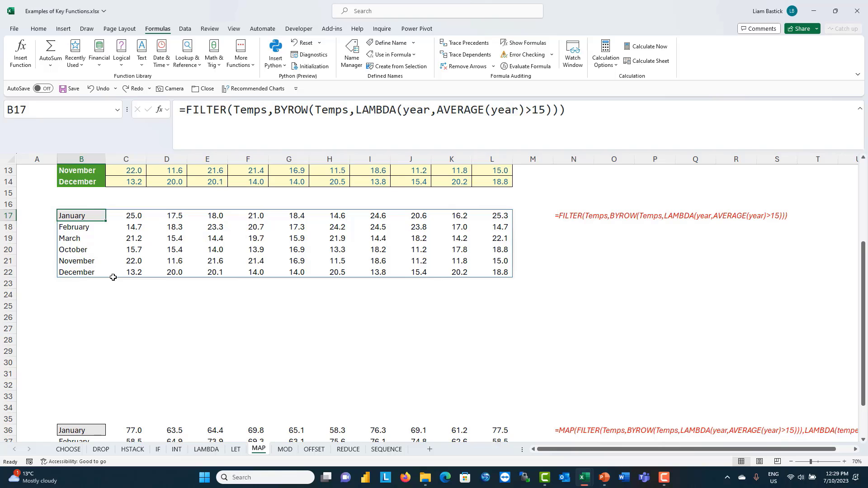
scroll(71, 210, down, 3)
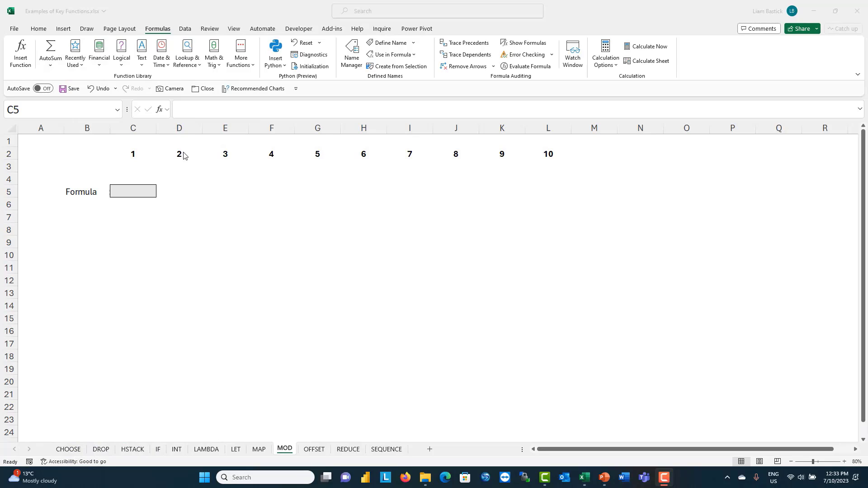
Step: Enter =MOD(C2:L2,4) in C5 of the MOD sheet to spill the remainders of the row 2 numbers
drag(133, 151, 547, 156)
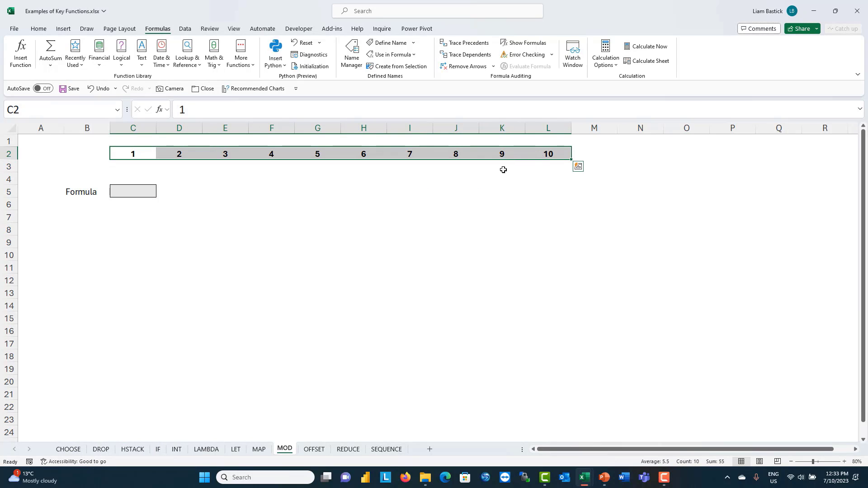
click(127, 192)
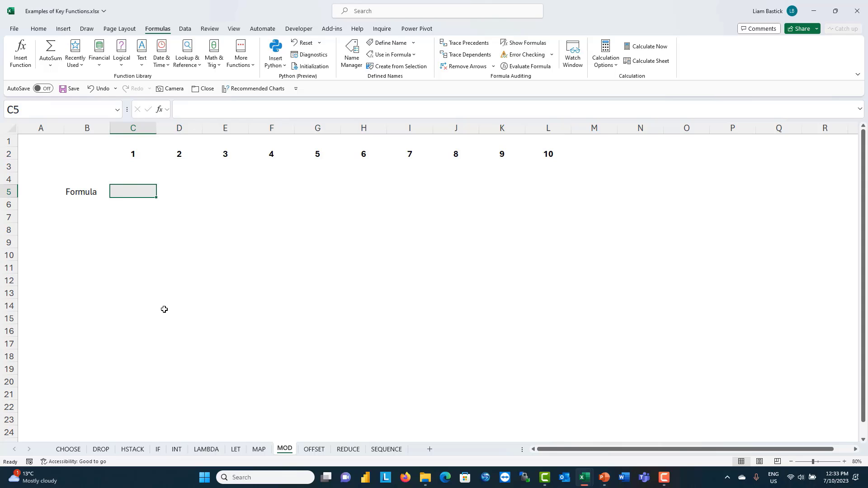
text(=mod()
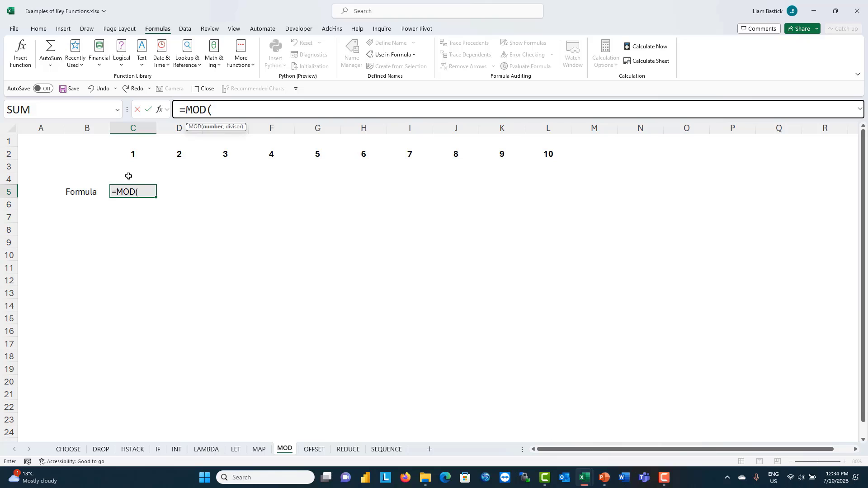
drag(131, 154, 537, 155)
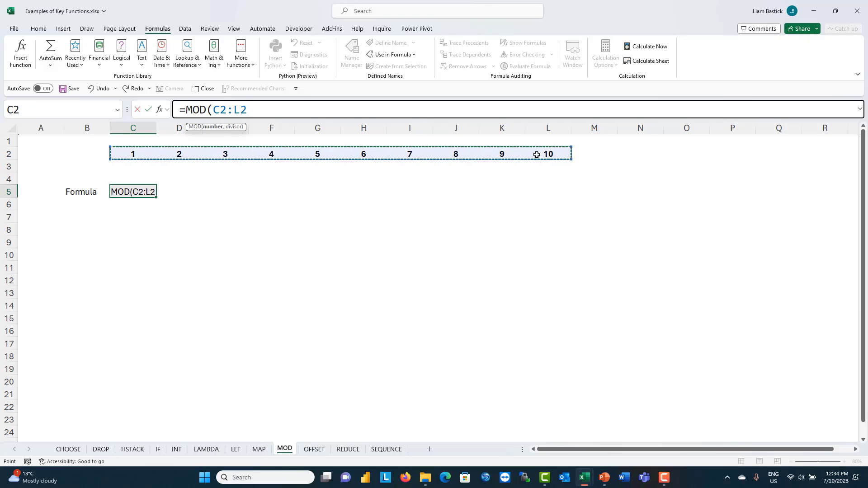
text(,)
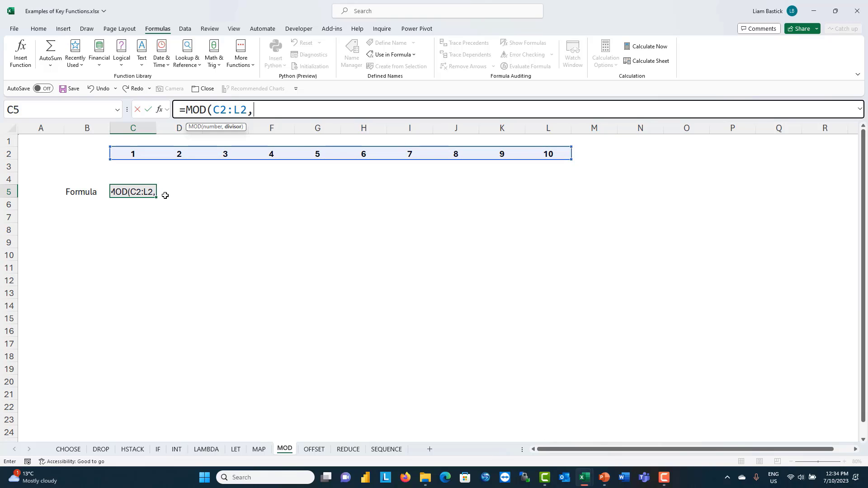
text(4))
key(Return)
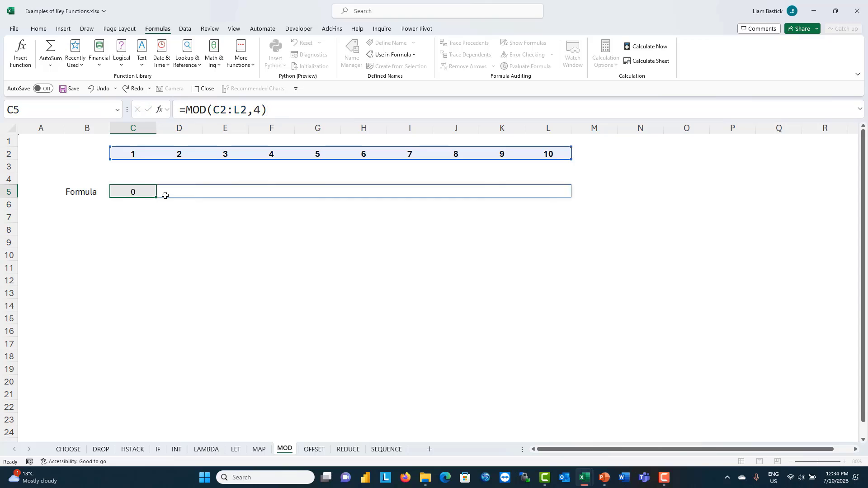
click(175, 253)
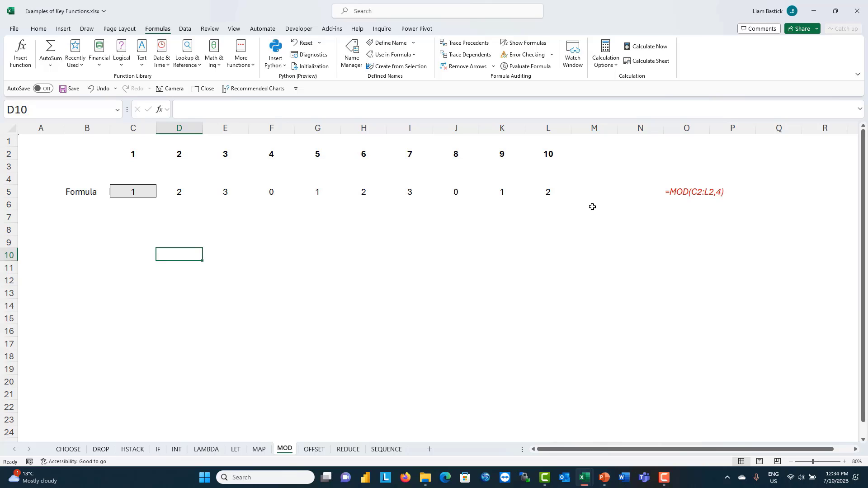
Step: Change the formula in C5 to =MOD(C2:L2-1,4)+1 so the counter cycles from 1 to 4
click(130, 190)
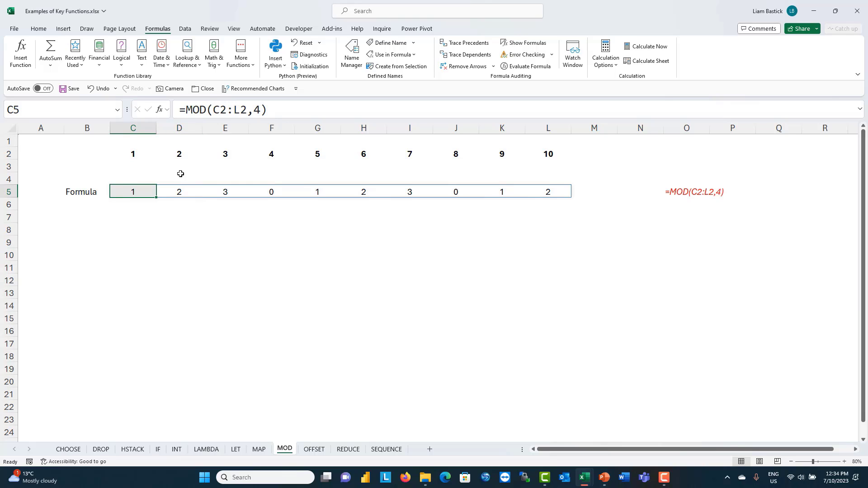
click(250, 113)
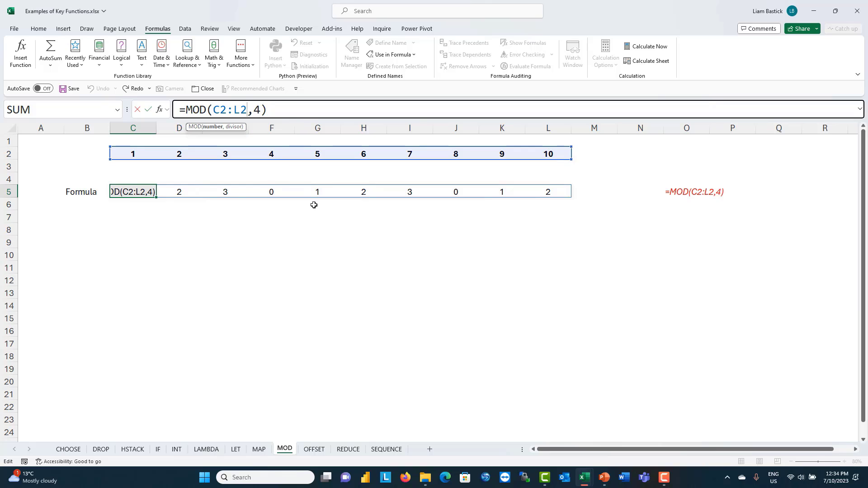
text(-1)
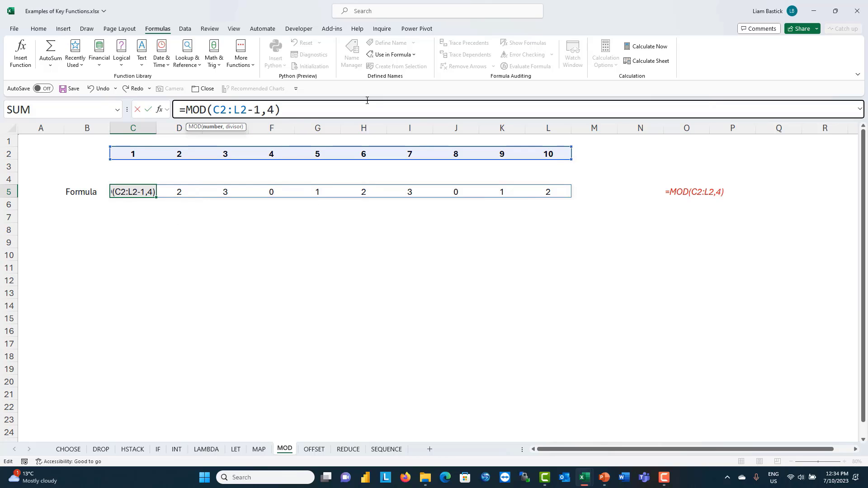
click(353, 108)
text(+1)
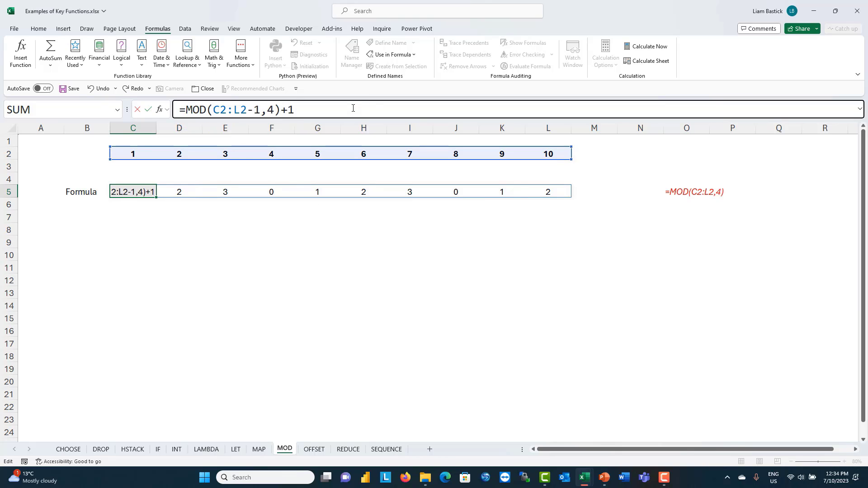
key(Return)
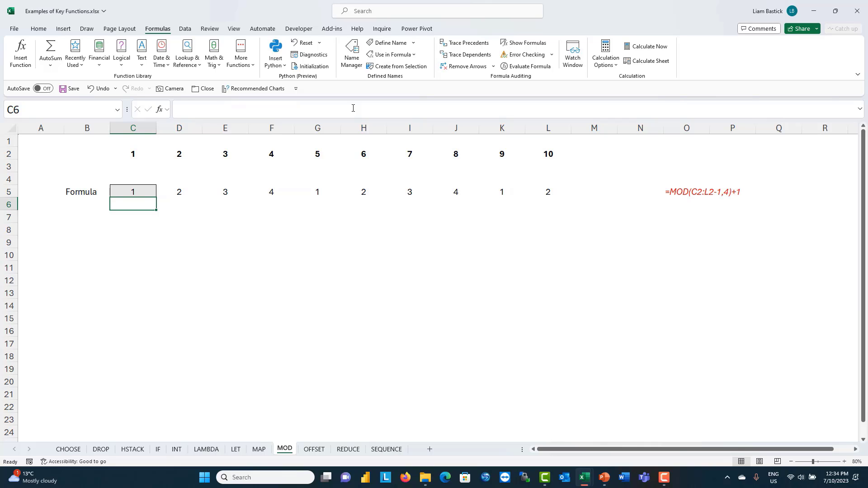
click(223, 242)
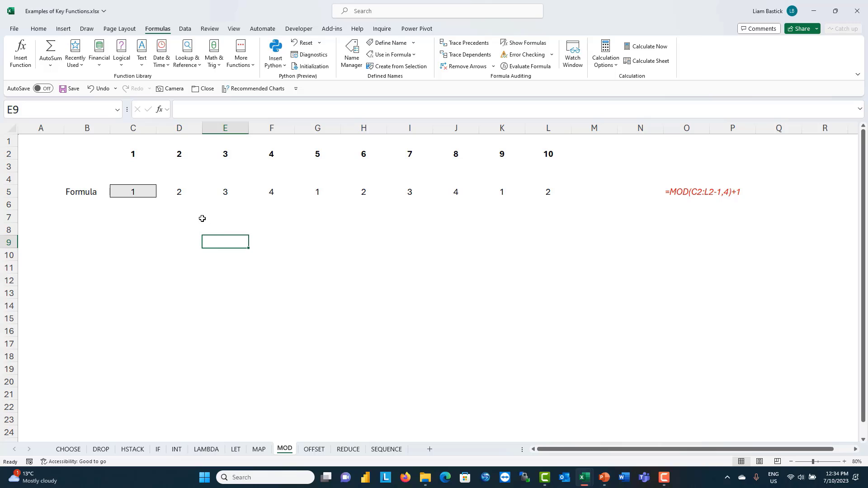
Step: Replace the typed numbers in row 2 with =SEQUENCE(1,10) in C2, clearing D2:L2 so it can spill
click(134, 153)
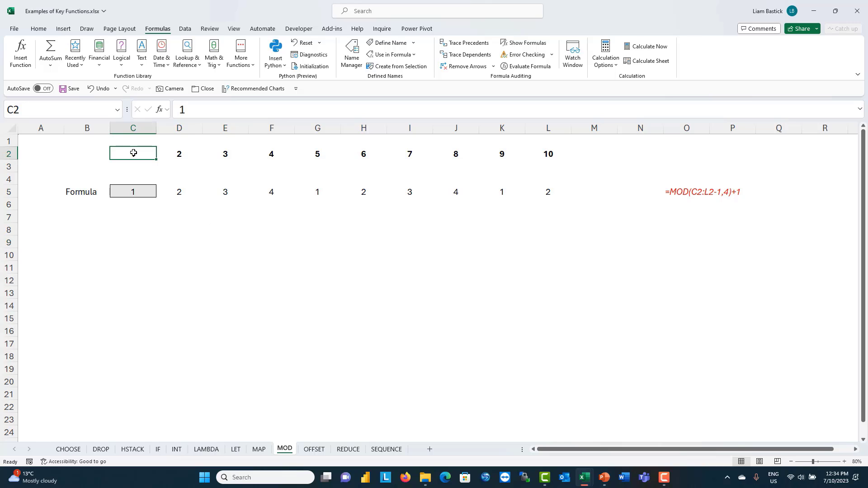
text(=seq)
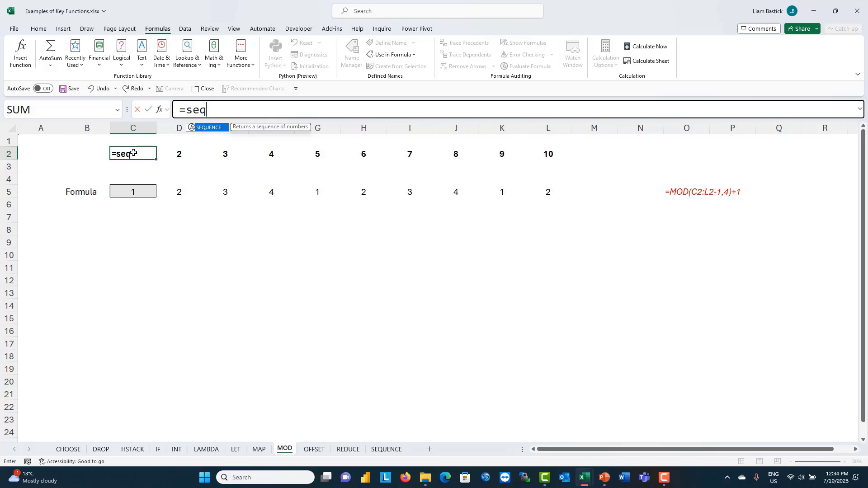
key(Tab)
text(1,)
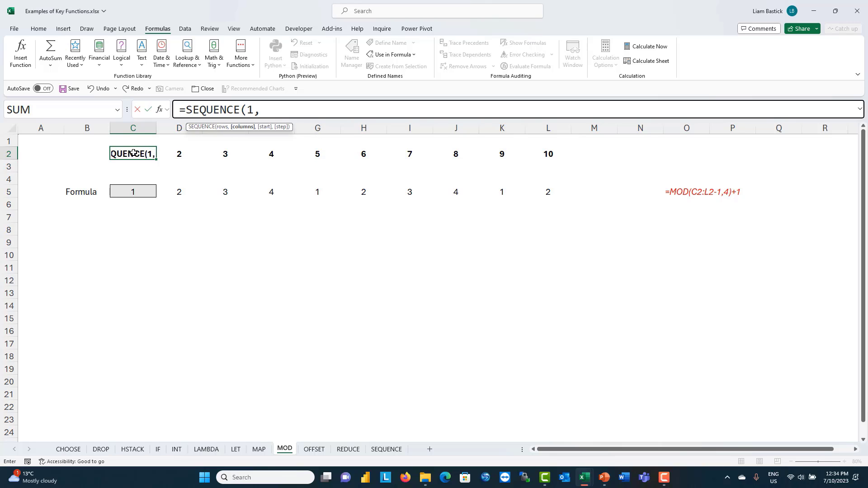
text(10))
key(Return)
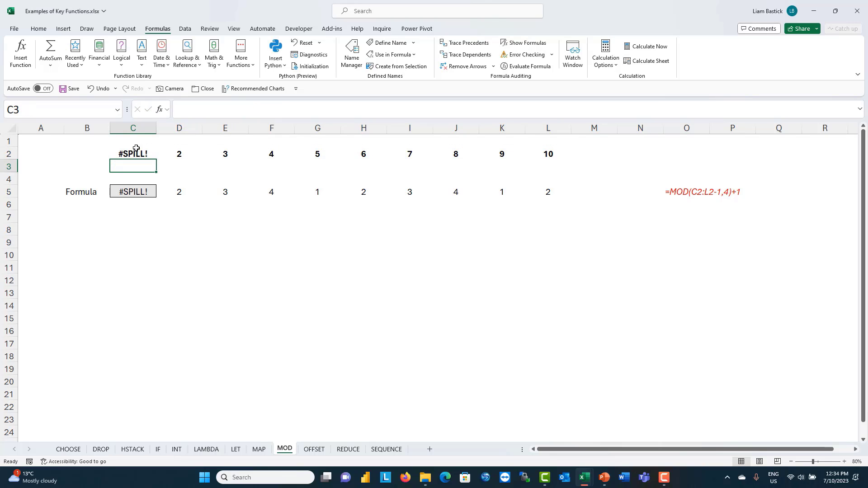
drag(179, 155, 529, 151)
key(Delete)
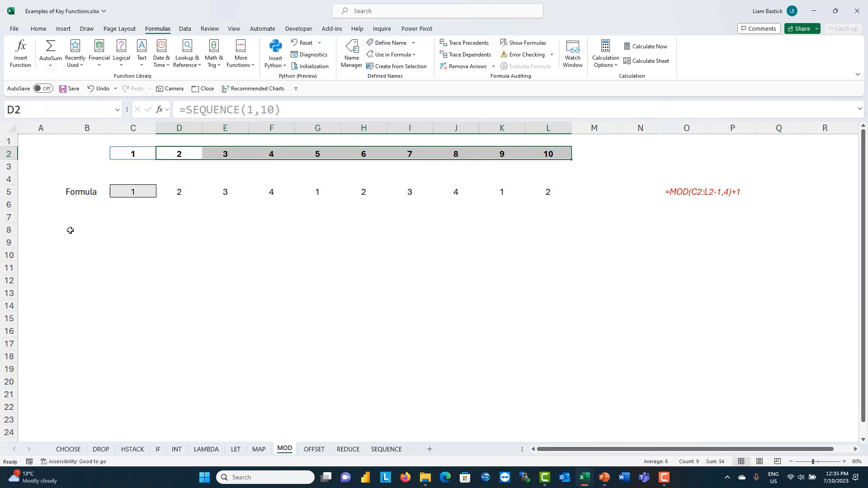
click(133, 191)
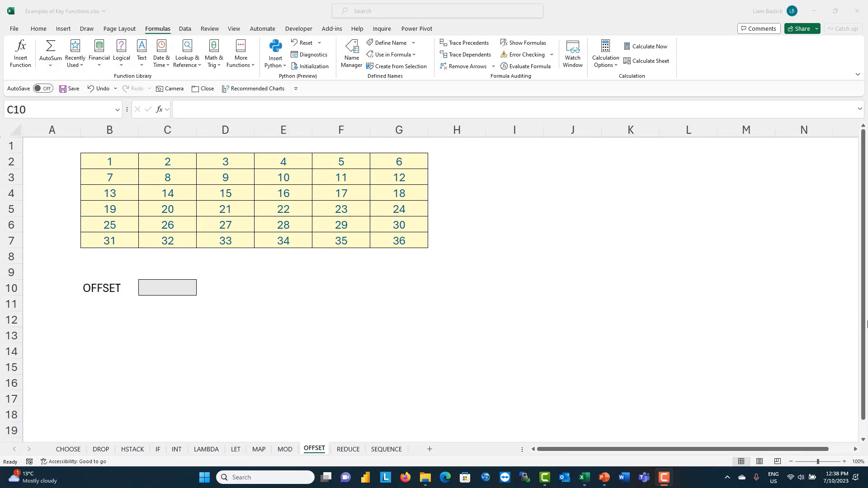
Step: Enter =OFFSET(B2,2,3) in C10 of the OFFSET sheet, using the top-left cell of the number grid as the reference
click(117, 159)
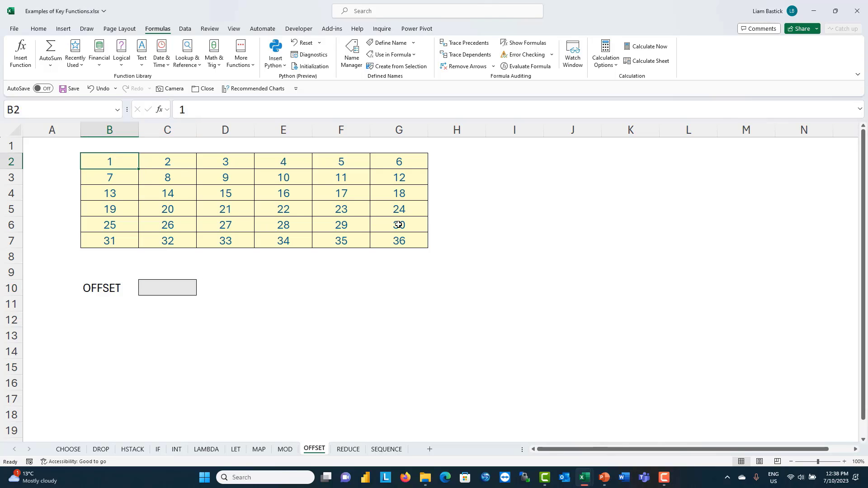
click(395, 239)
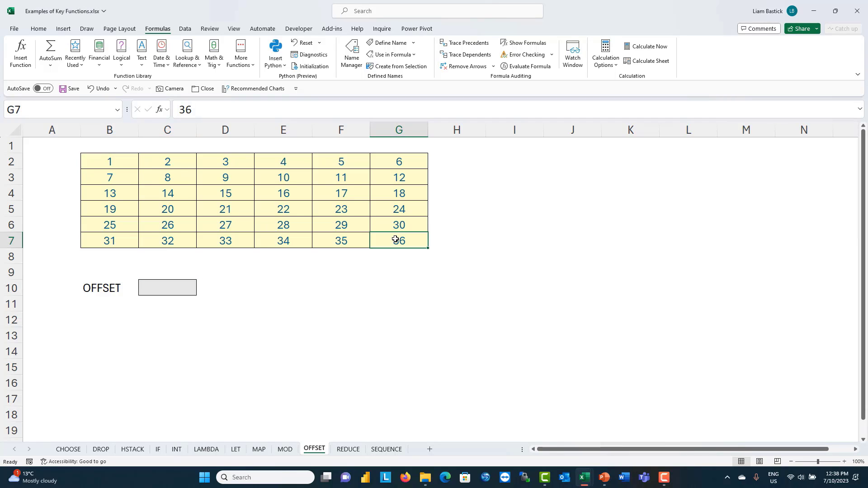
click(166, 290)
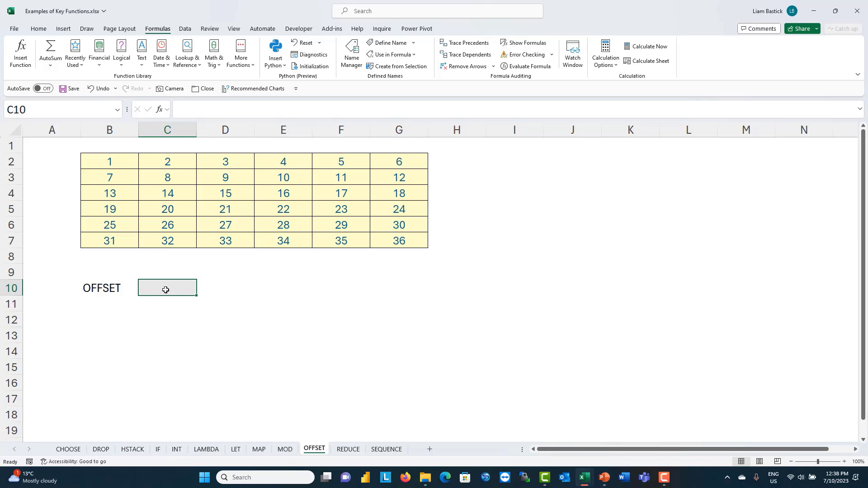
text(=offse)
key(Tab)
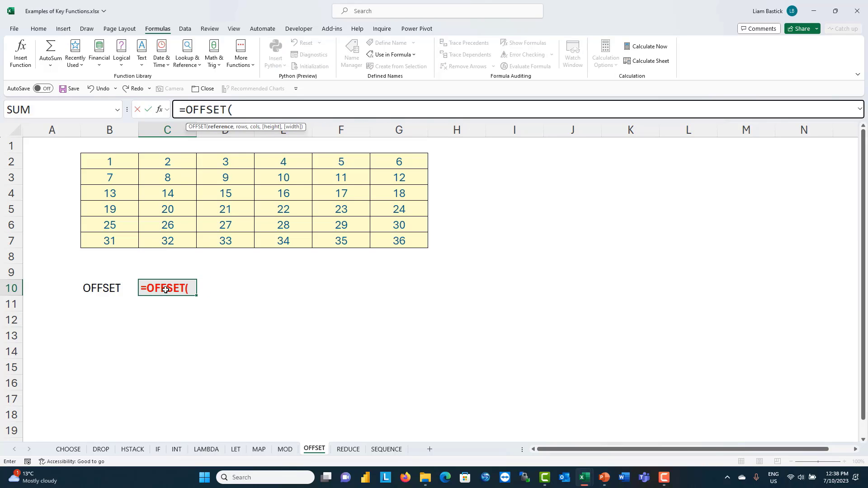
click(116, 159)
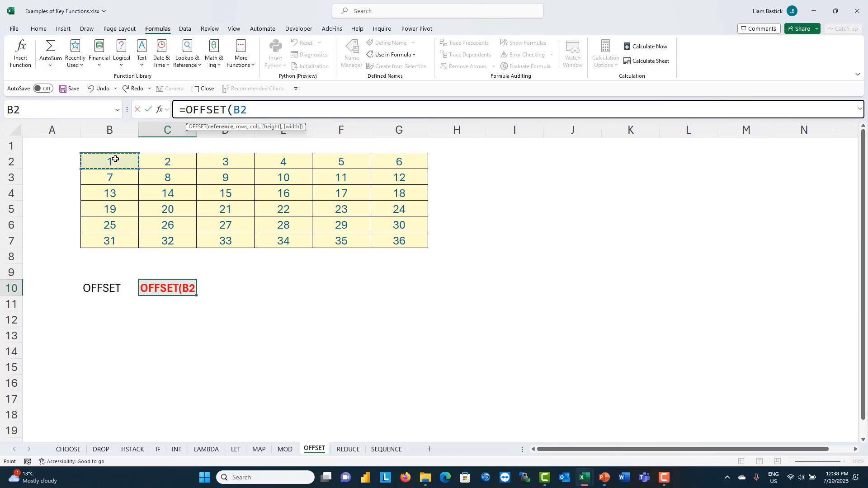
text(,)
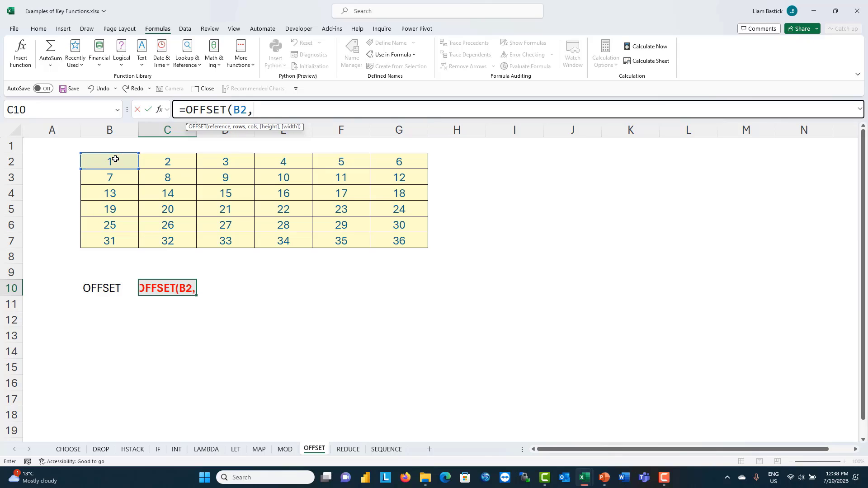
text(2,3)
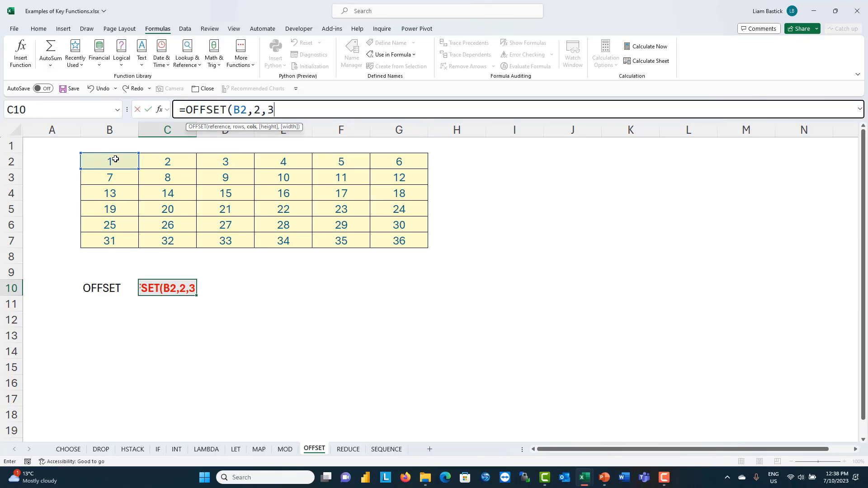
text())
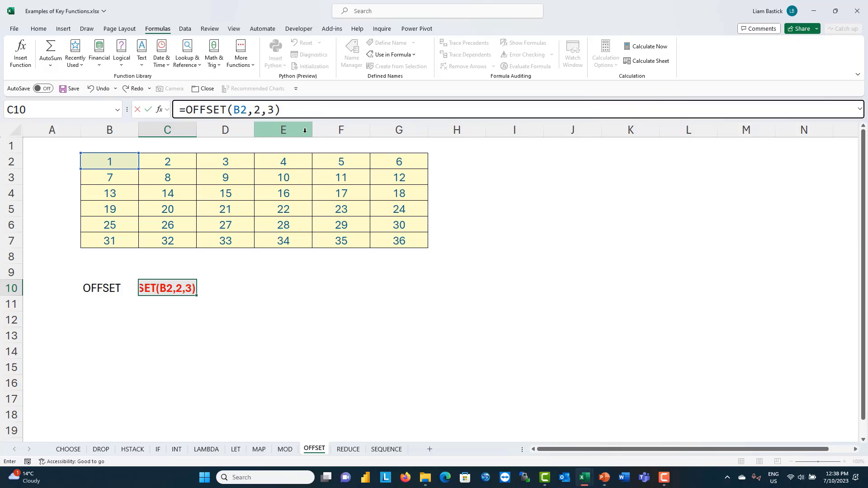
key(Return)
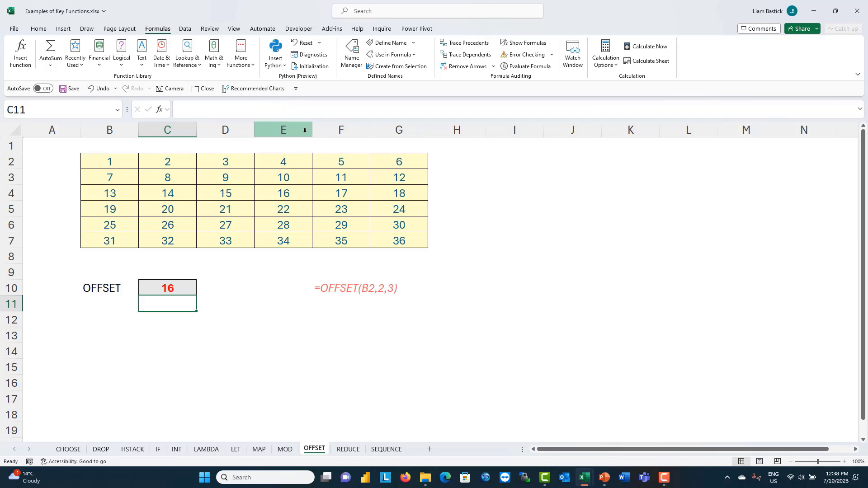
Step: Change the formula in C10 to =OFFSET(D4,1,-2) so it moves one row down and two columns left from D4
click(181, 287)
double_click(240, 110)
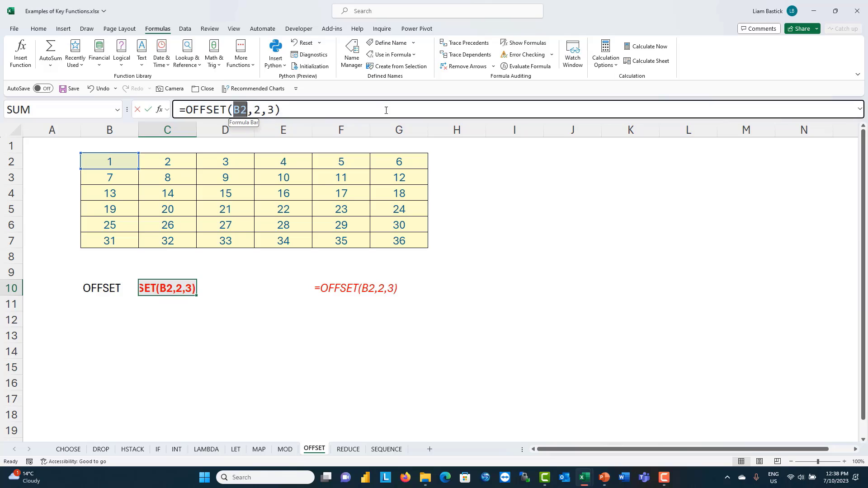
shift+click(385, 110)
click(226, 194)
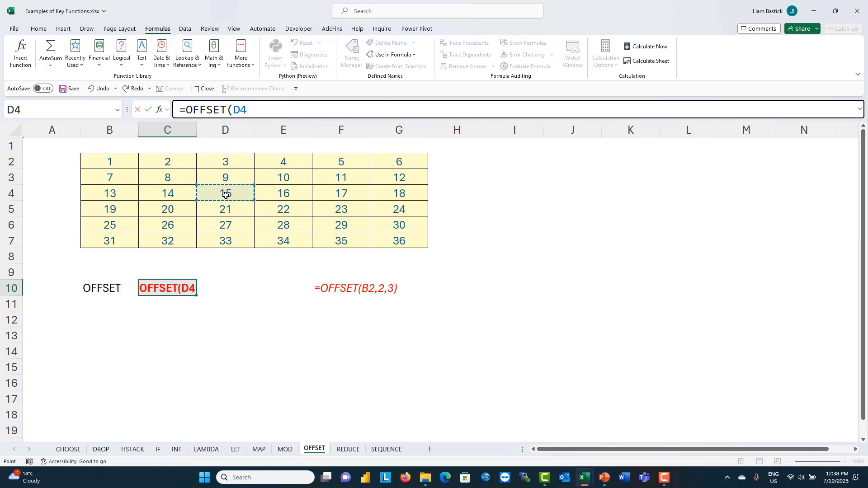
text(,)
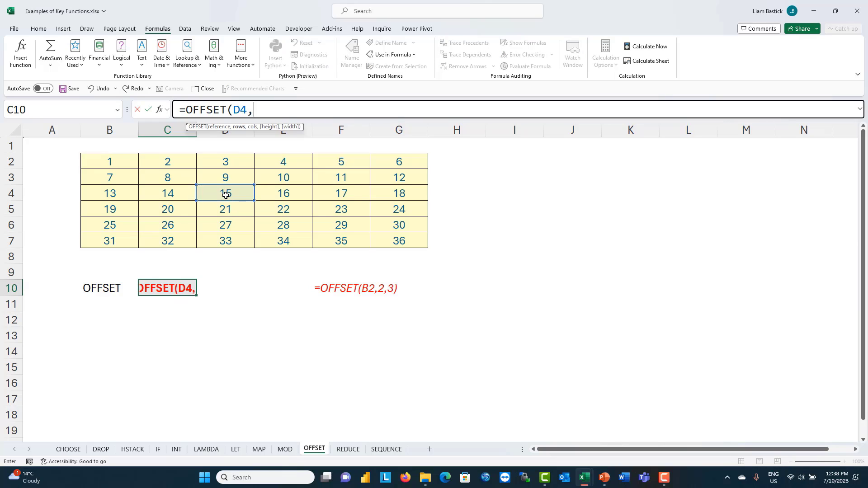
text(1,-2)
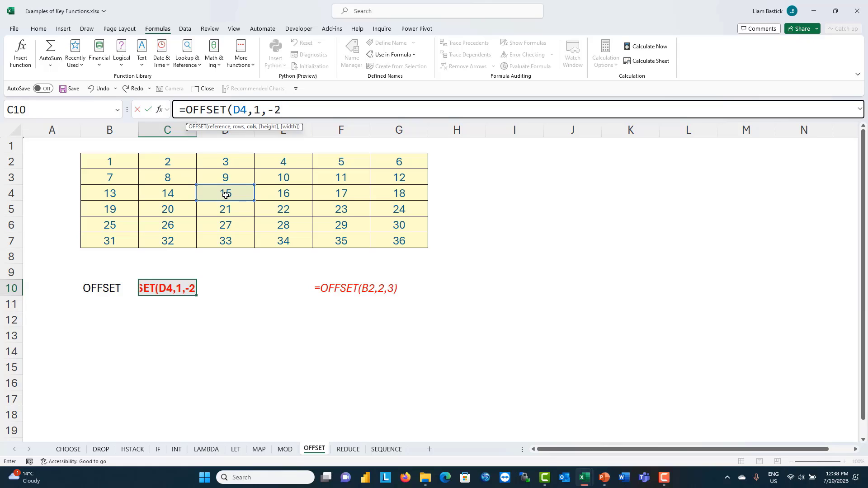
text())
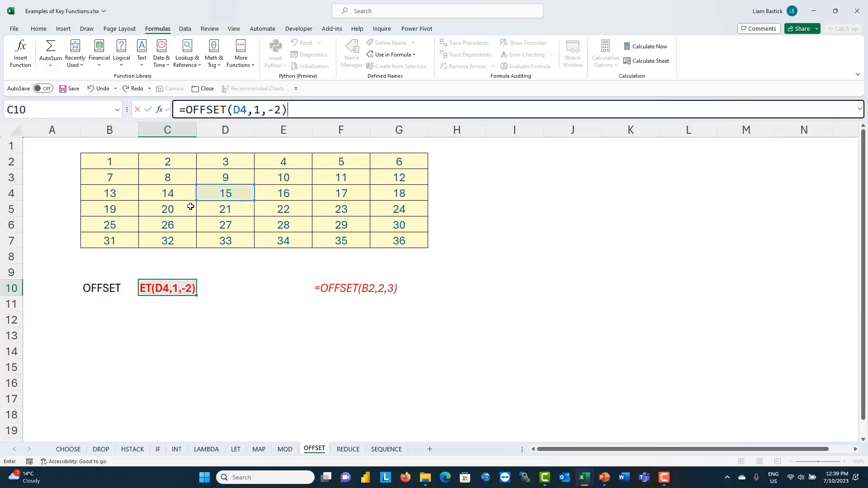
key(Return)
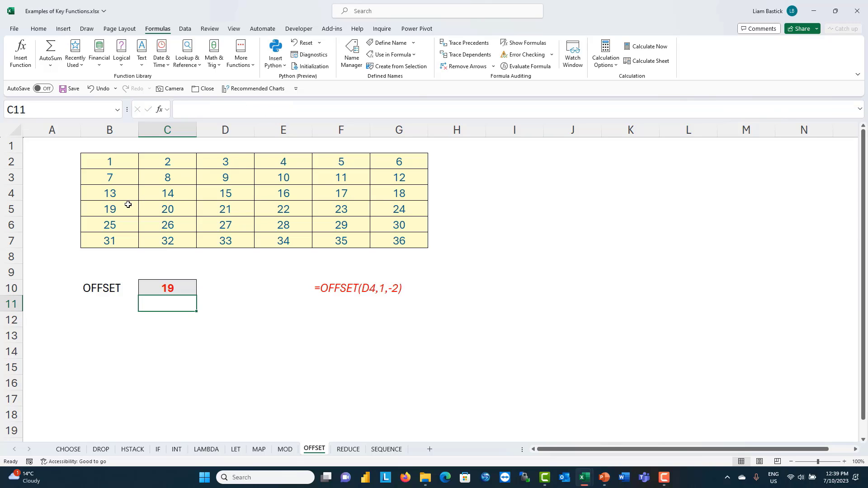
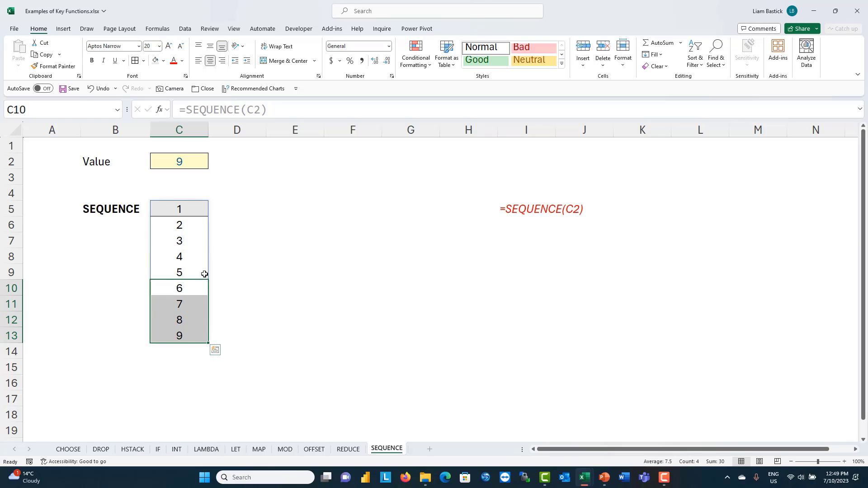
Step: Set the value in C2 of the SEQUENCE sheet to 5
click(190, 162)
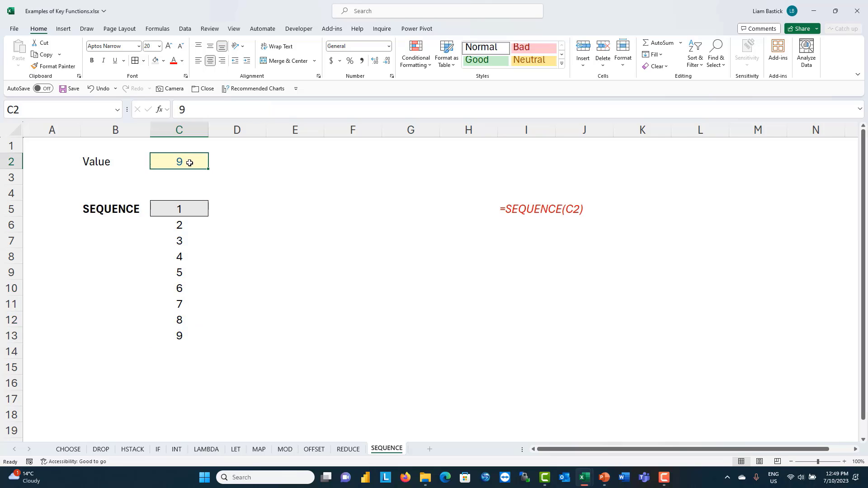
text(5)
key(Return)
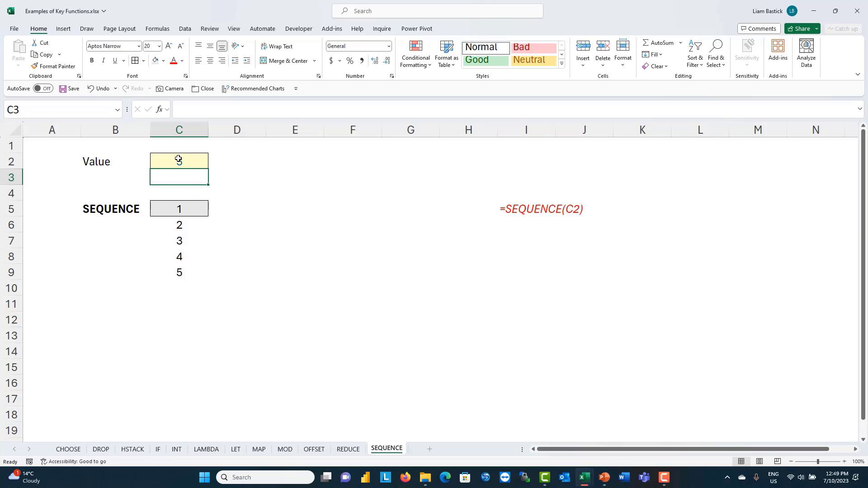
Step: Change the formula in C5 to =SEQUENCE(1,C2) so the sequence spills across a row
click(185, 211)
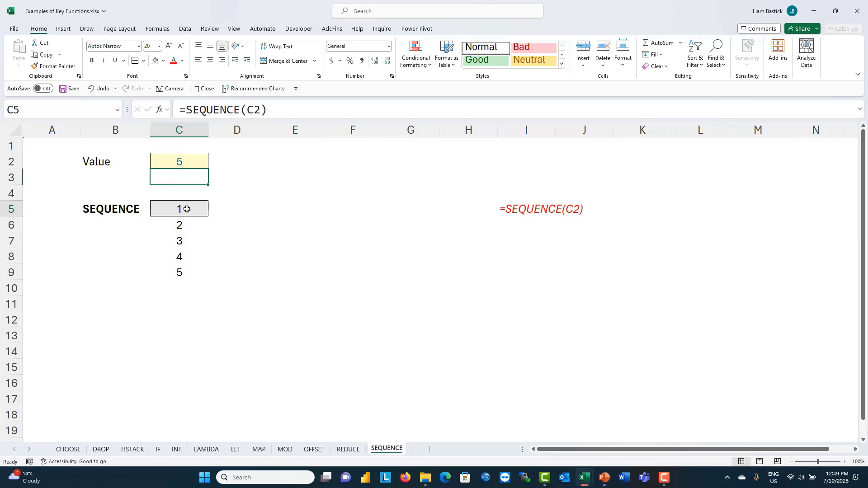
click(257, 108)
text(1,)
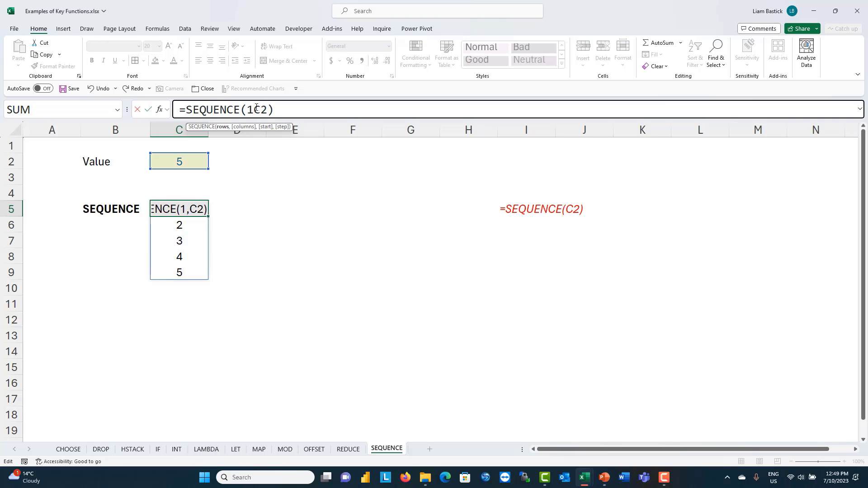
key(Return)
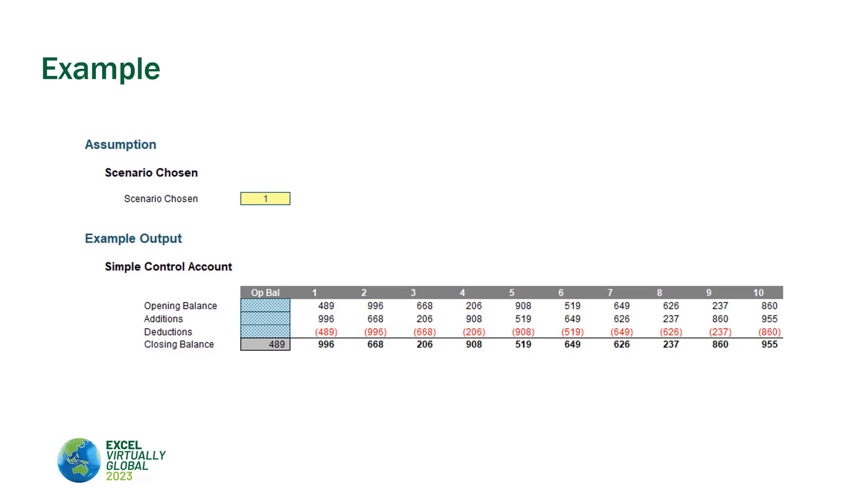
key(Right)
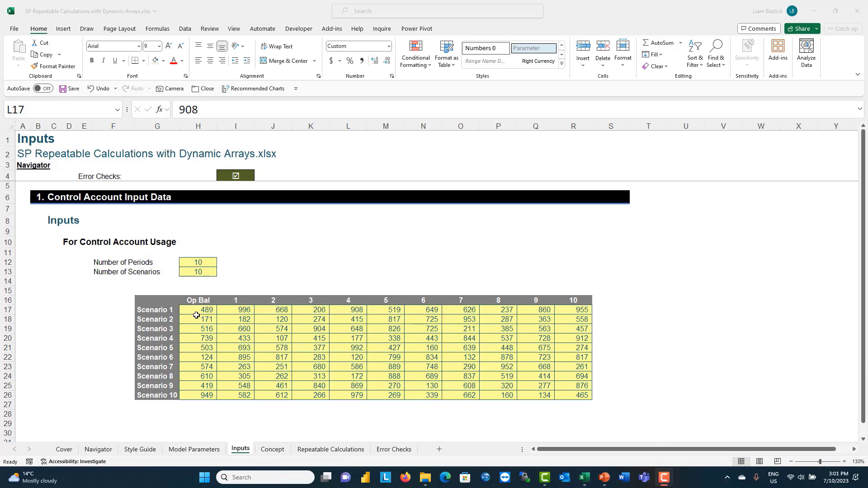
Step: Try 7 for Number of Periods and 5 for Number of Scenarios on the Inputs sheet, and undo both changes
click(198, 300)
click(204, 261)
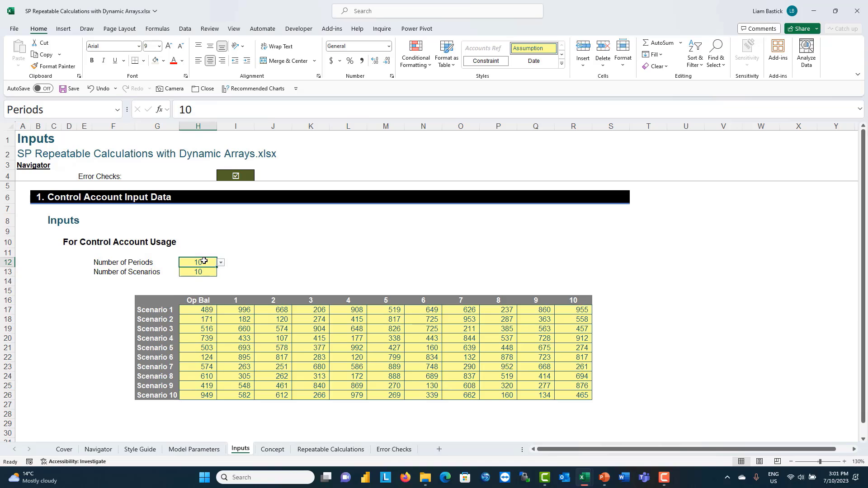
text(7\)
key(BackSpace)
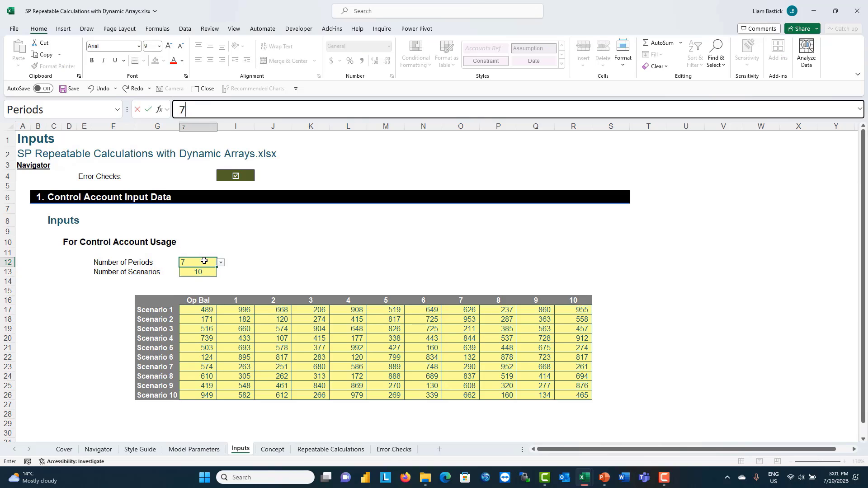
key(Return)
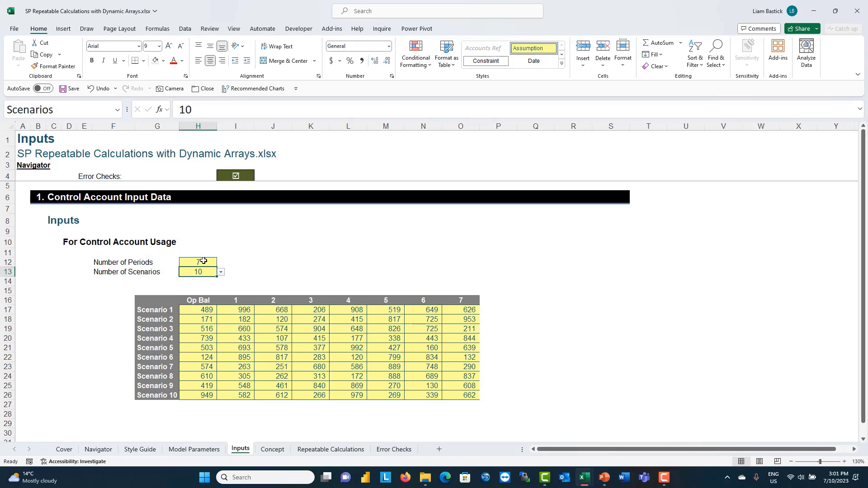
text(5)
key(Return)
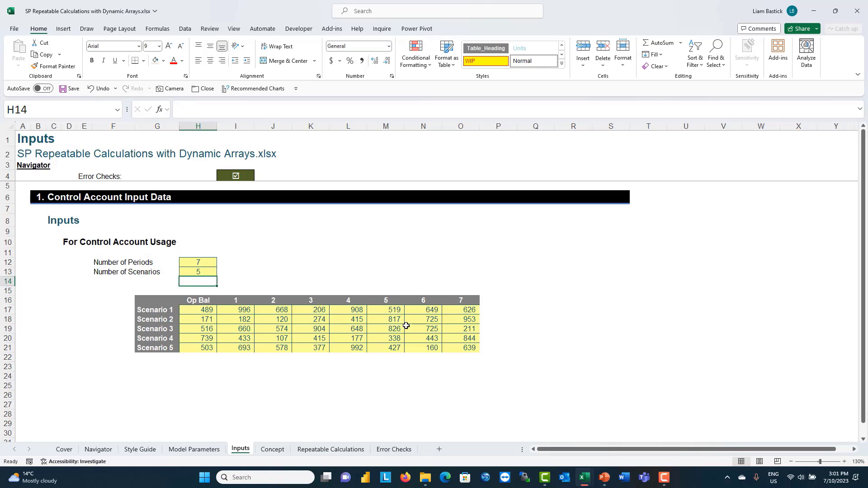
key(ctrl+z)
key(ctrl+z)
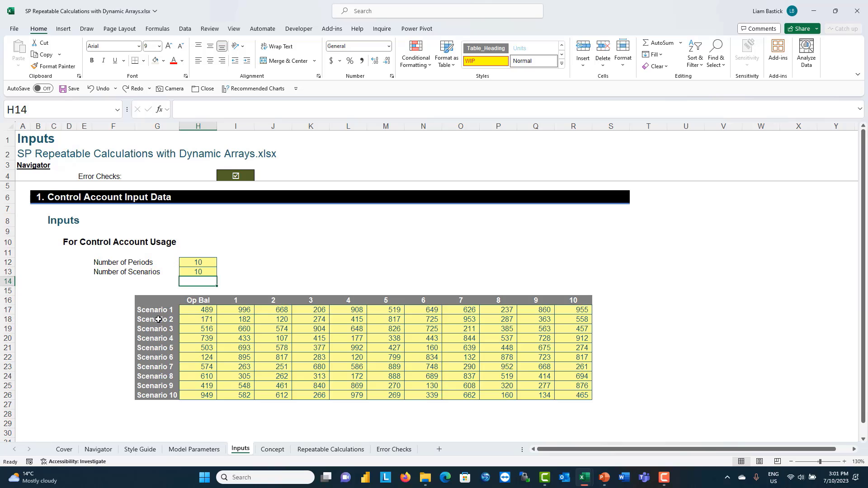
Step: Compare the Scenario 1 opening balance and period values on the Inputs sheet with the simple control account on the Concept sheet
click(201, 310)
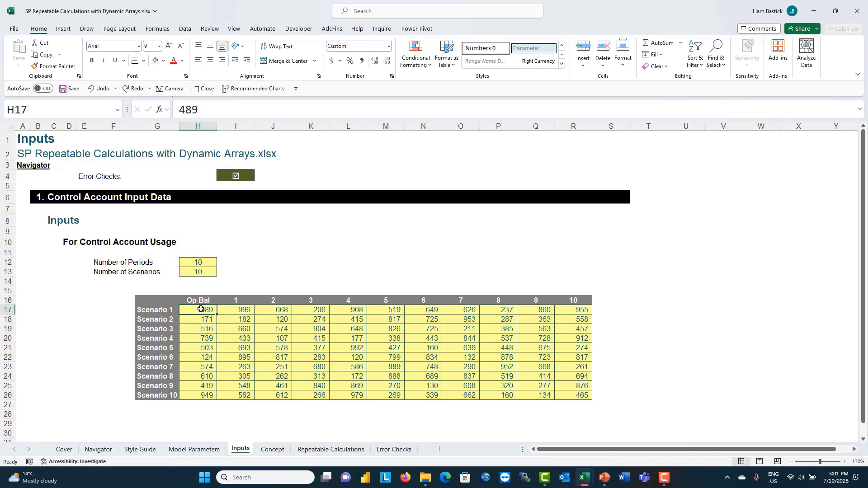
click(247, 309)
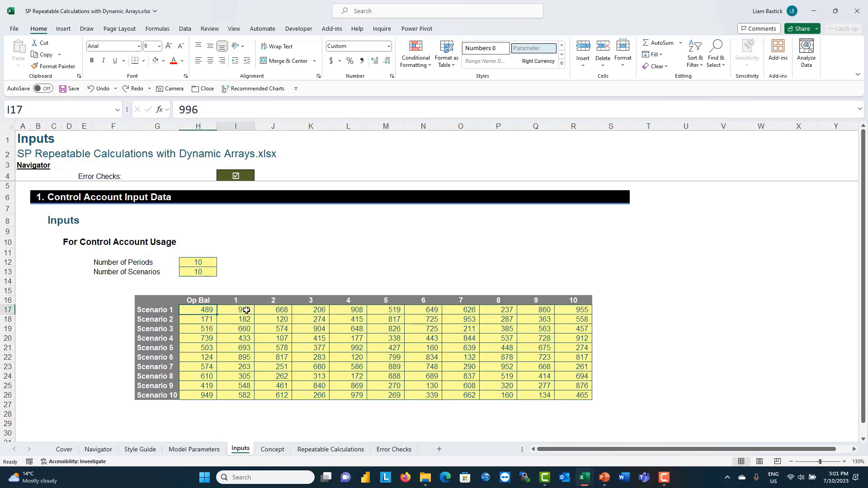
click(276, 309)
click(317, 309)
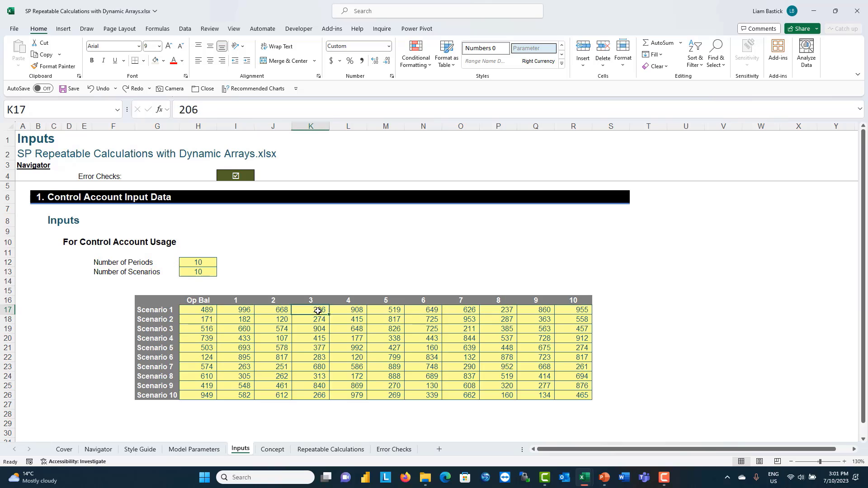
click(355, 310)
click(377, 309)
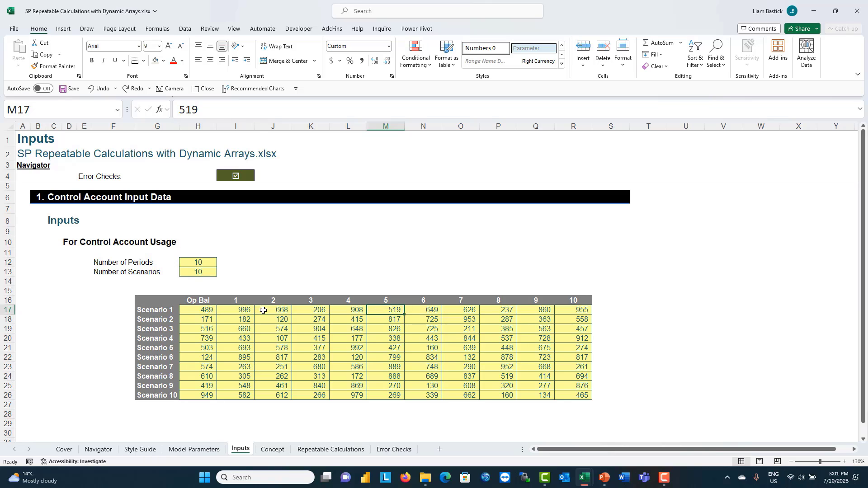
click(239, 311)
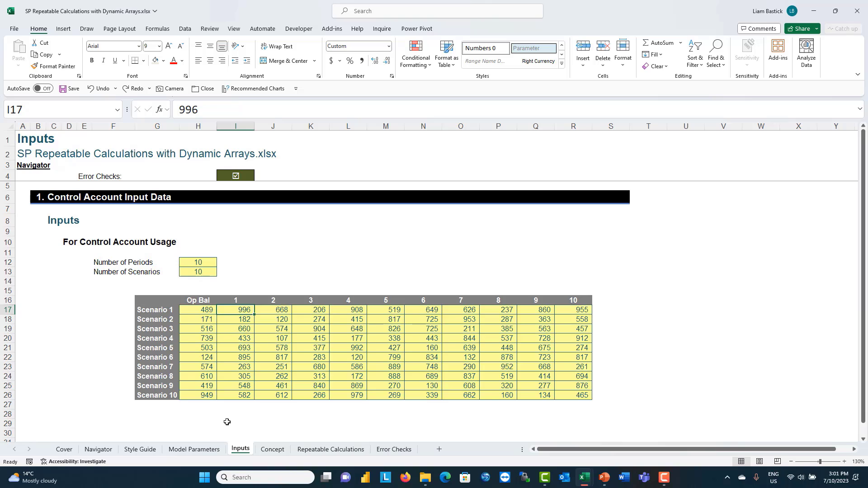
click(272, 450)
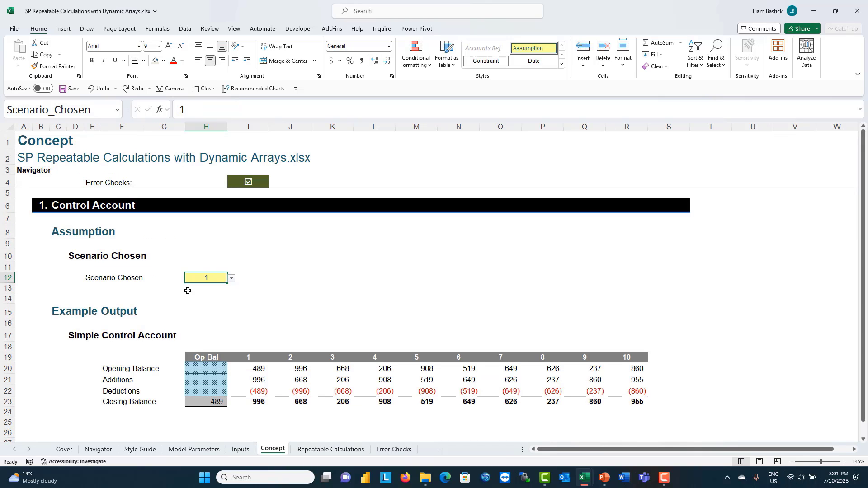
click(240, 449)
click(202, 315)
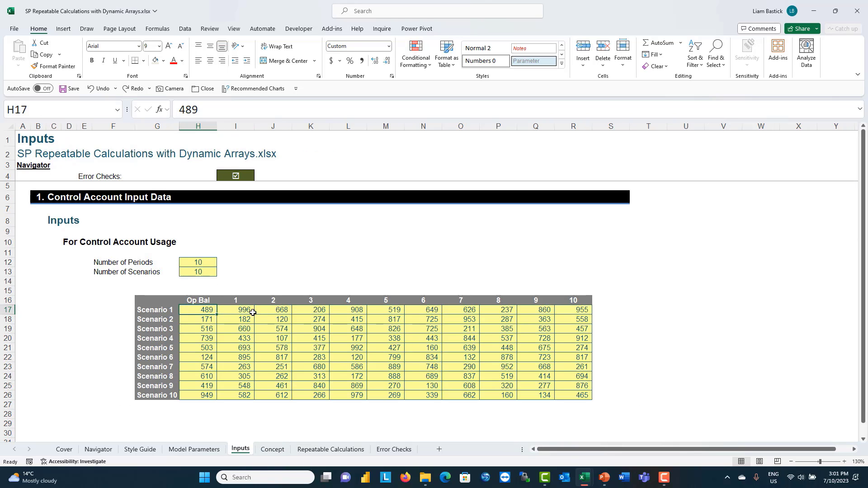
click(239, 311)
click(283, 313)
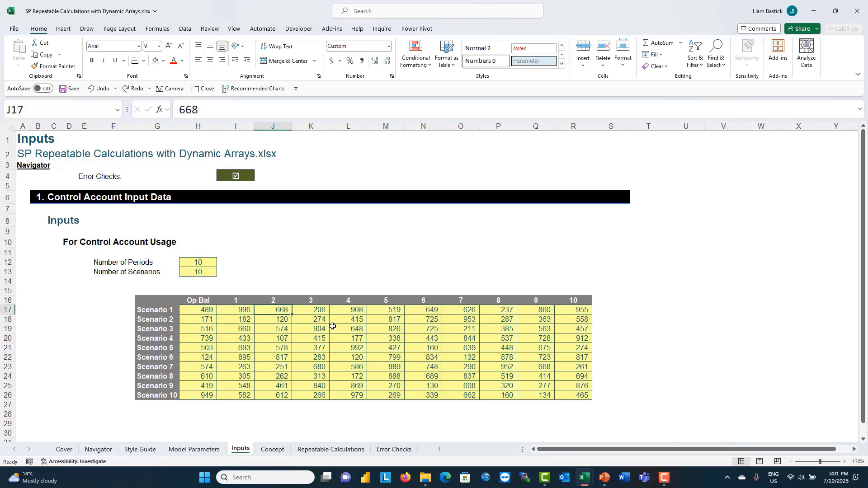
Step: Compare the period 3 value of Scenario 1 on the Inputs sheet with the opening balance and Additions formulas on the Concept sheet
click(325, 312)
click(273, 450)
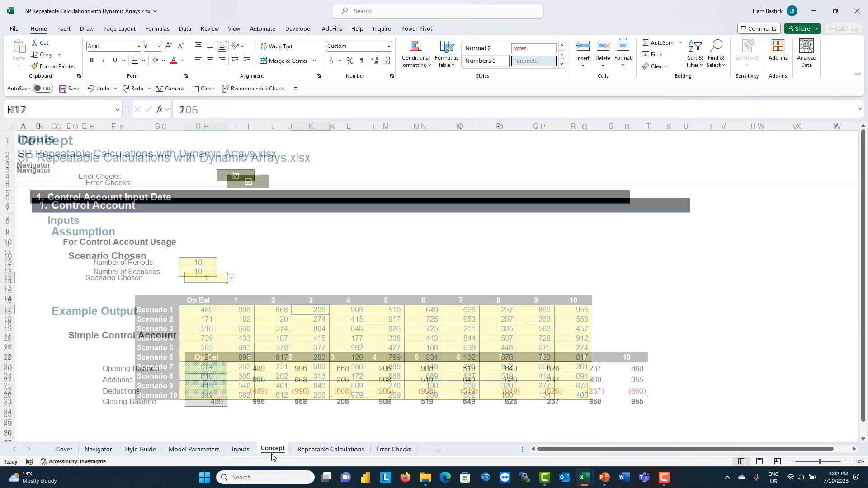
click(216, 397)
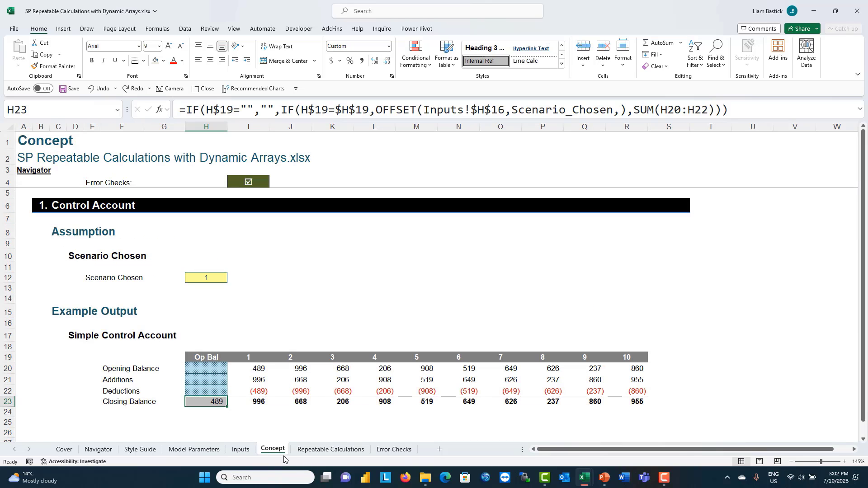
click(257, 380)
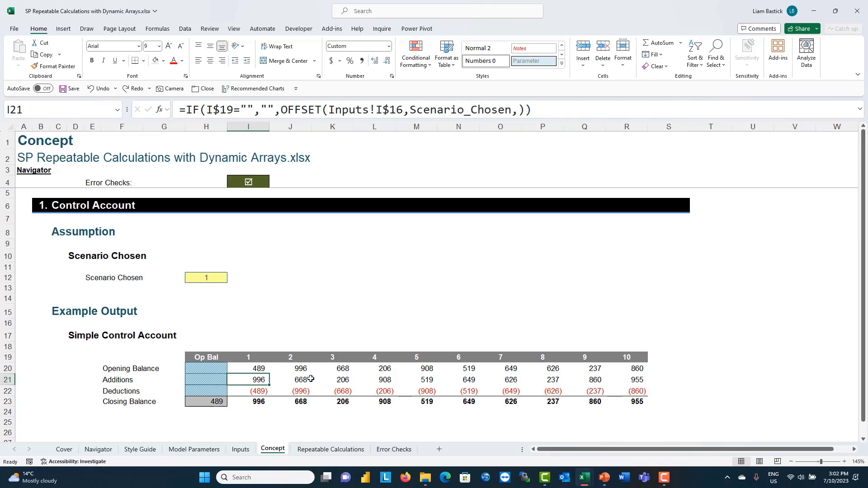
click(306, 379)
click(339, 376)
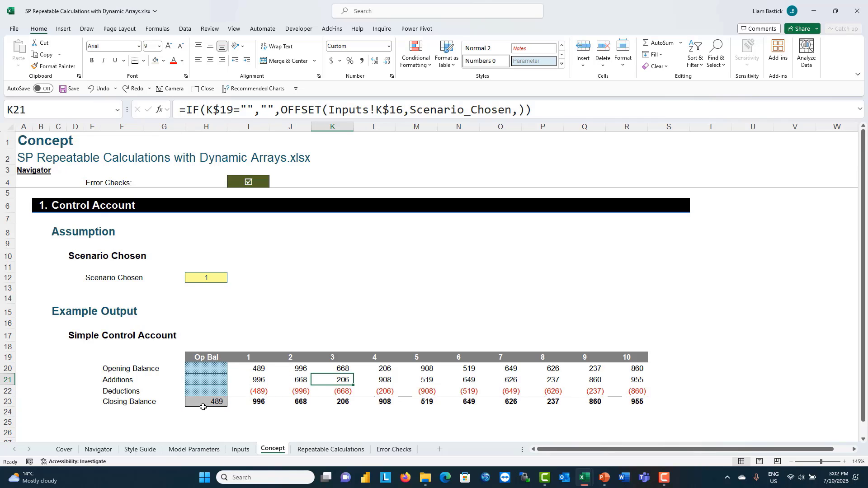
Step: Inspect the period 1 formulas for Opening Balance, Additions, Deductions and Closing Balance in the simple control account
click(262, 369)
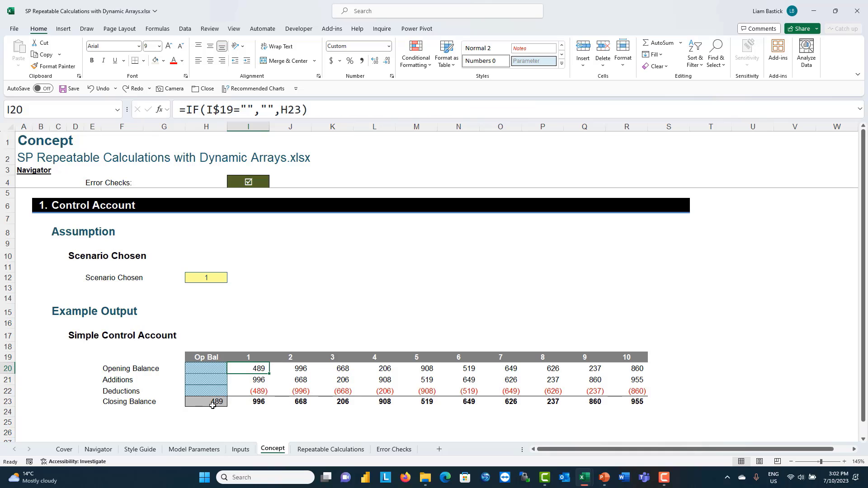
click(257, 379)
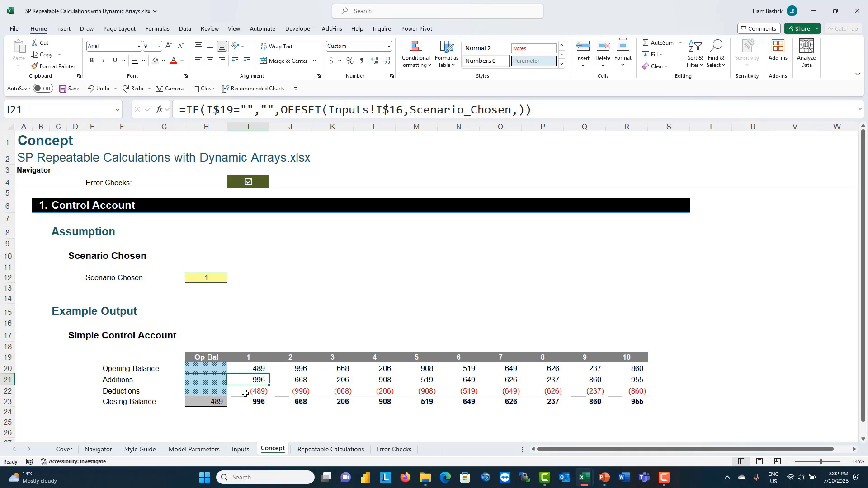
click(257, 392)
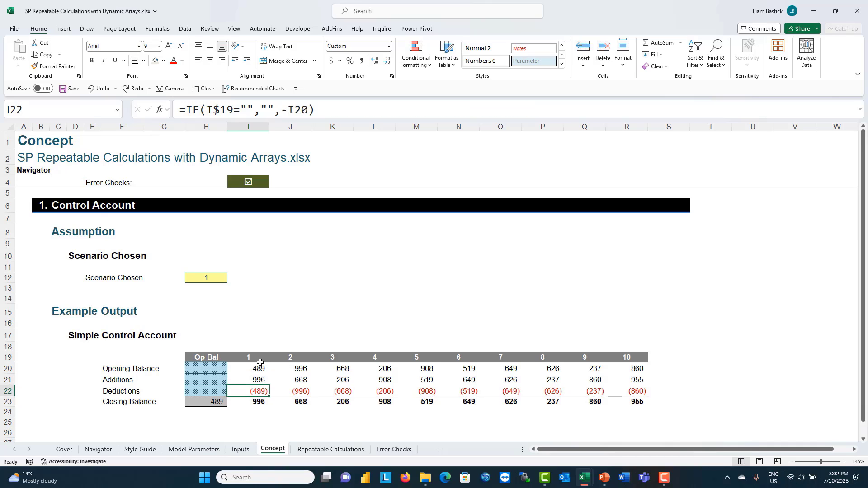
click(262, 401)
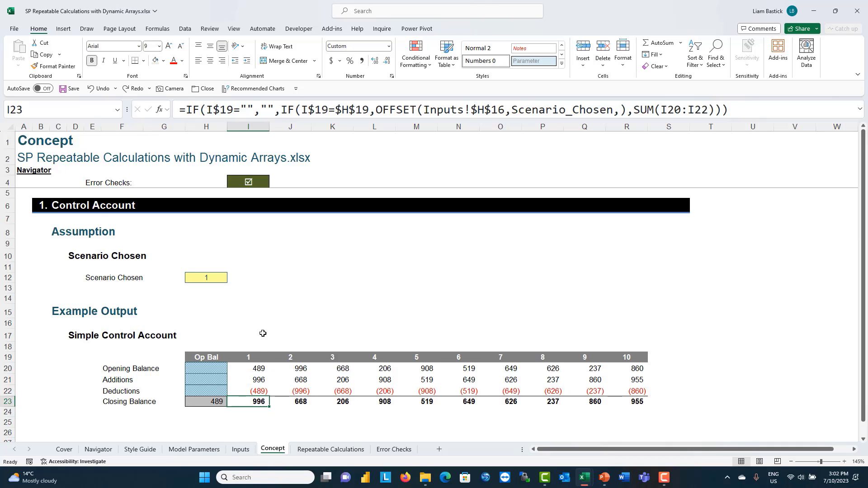
Step: Try 3 as the Scenario Chosen on the Concept sheet, check the Inputs table for comparison, and restore the value to 1
click(202, 278)
text(3)
key(Return)
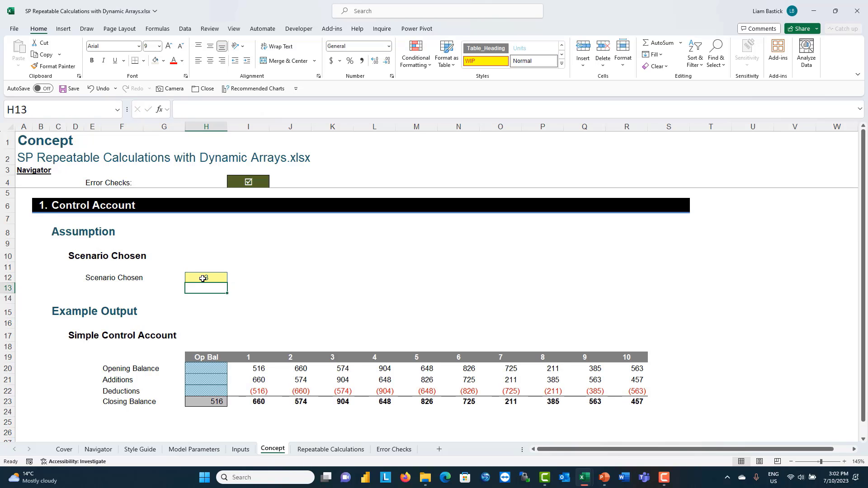
click(244, 450)
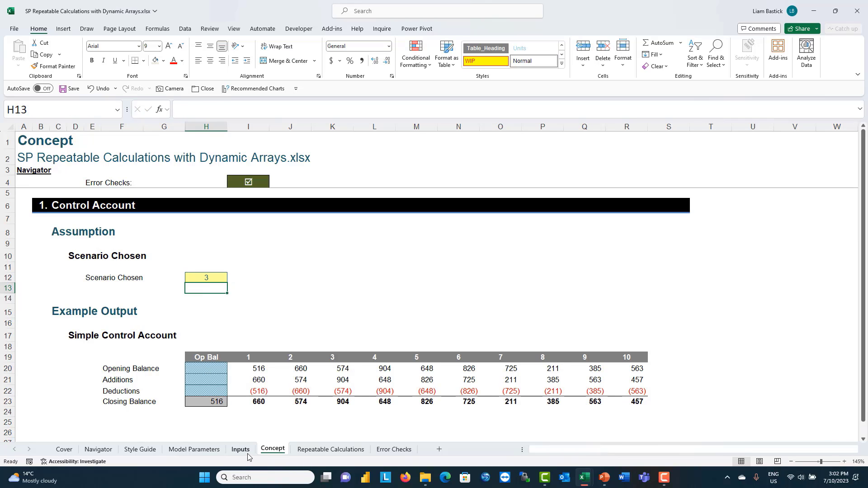
drag(457, 319, 572, 300)
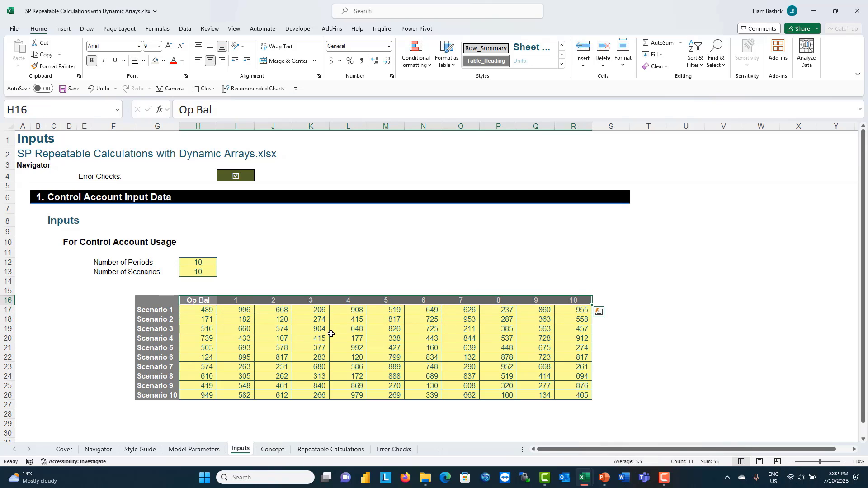
click(267, 450)
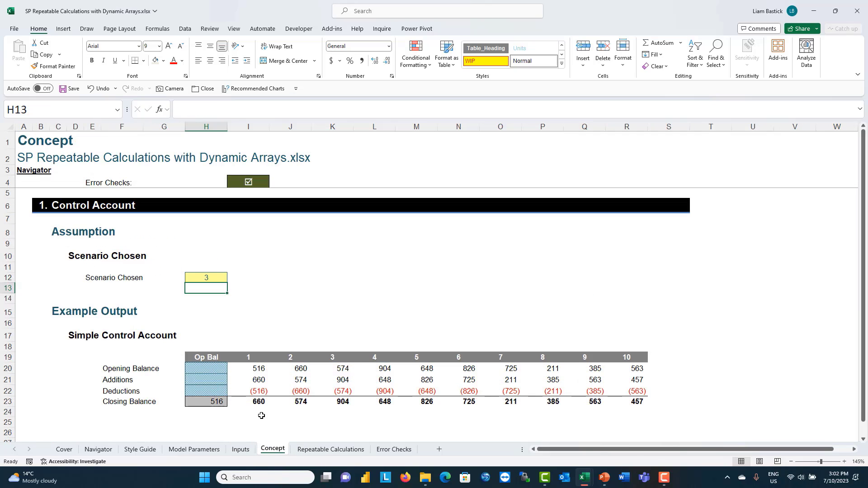
click(207, 277)
text(1)
key(Return)
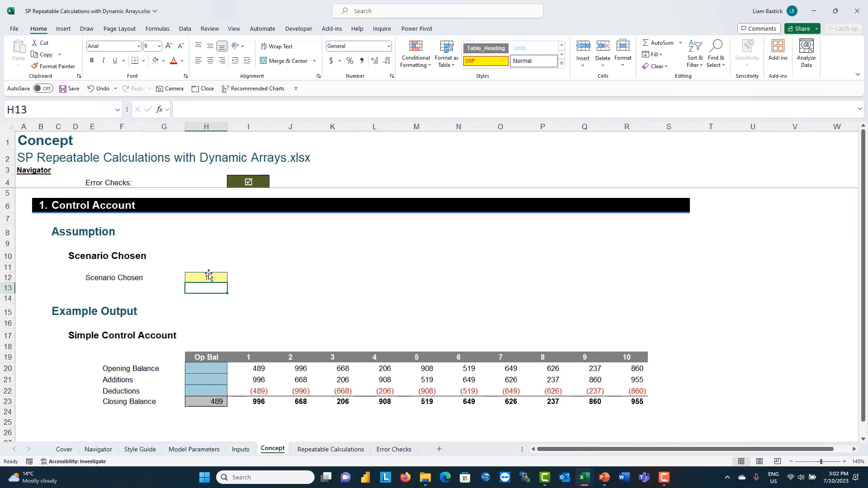
Step: On the Repeatable Calculations sheet, inspect the Number of Periods and Number of Scenarios formulas and trace them to their named cells on the Inputs sheet
click(315, 450)
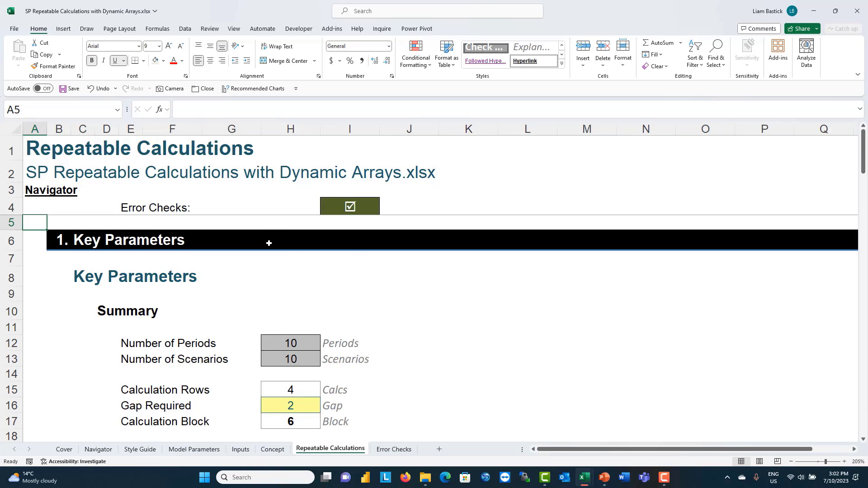
click(312, 341)
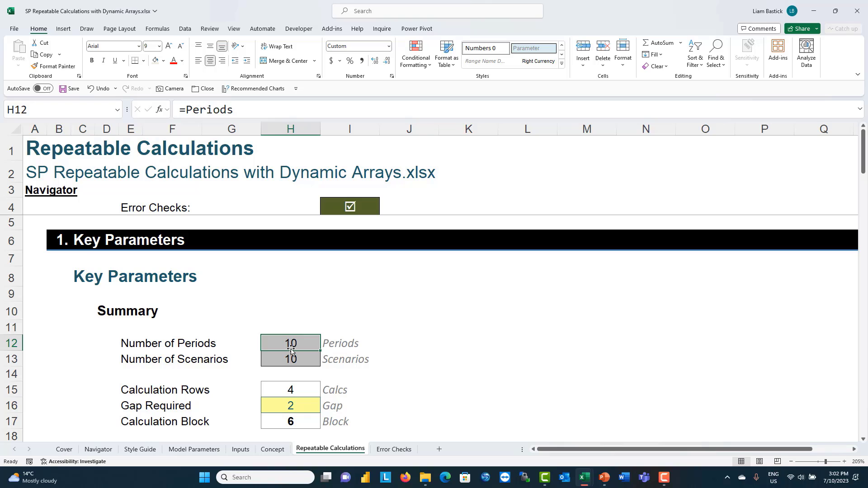
click(296, 355)
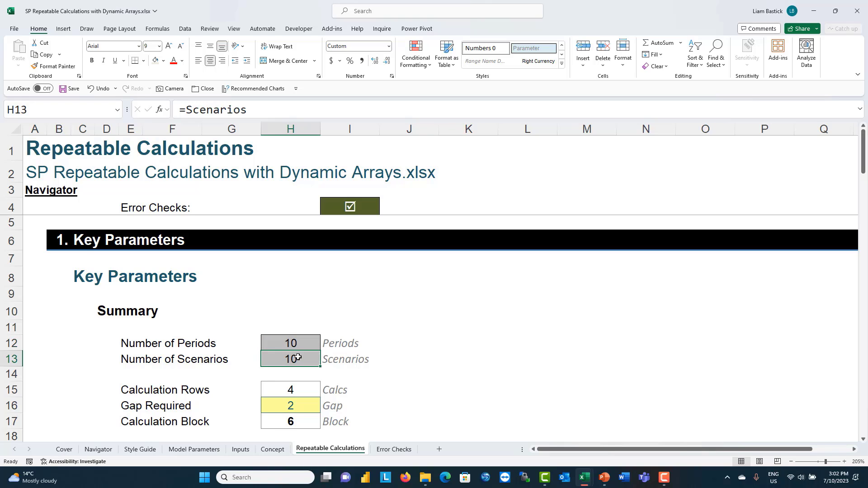
click(309, 345)
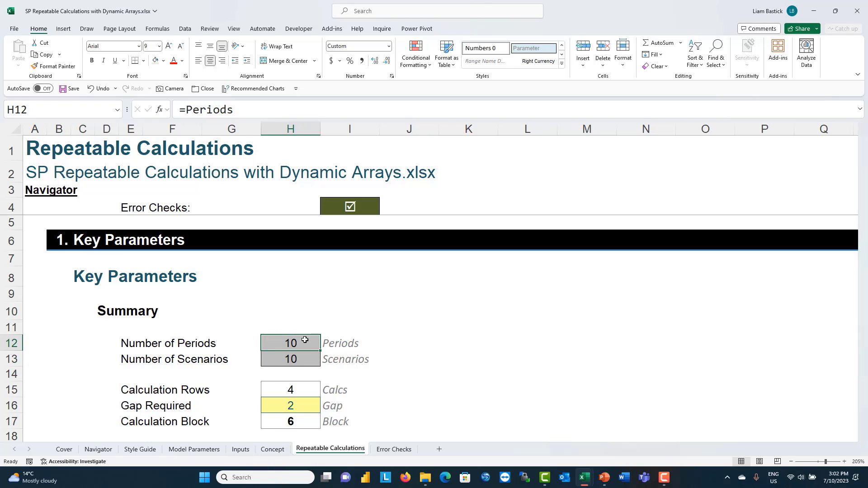
key(ctrl+[)
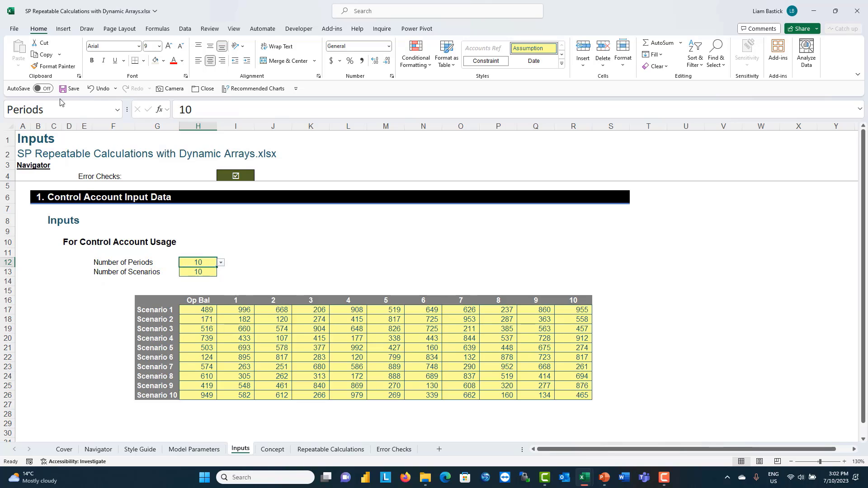
click(199, 272)
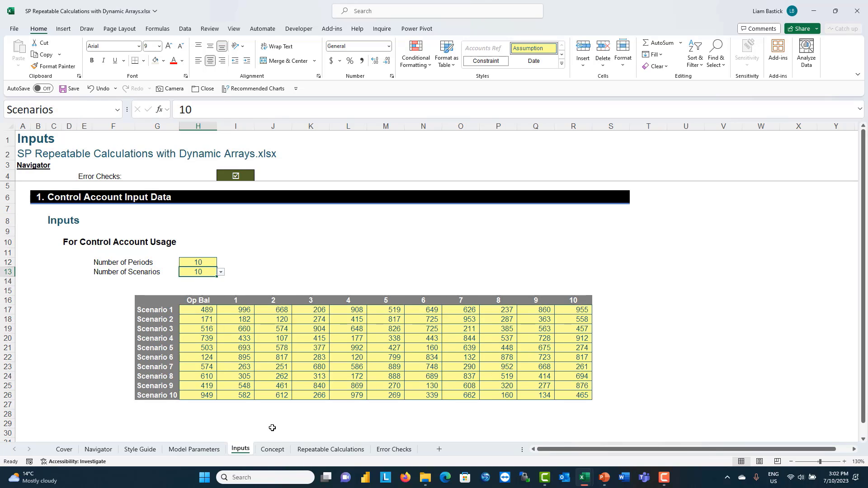
click(314, 450)
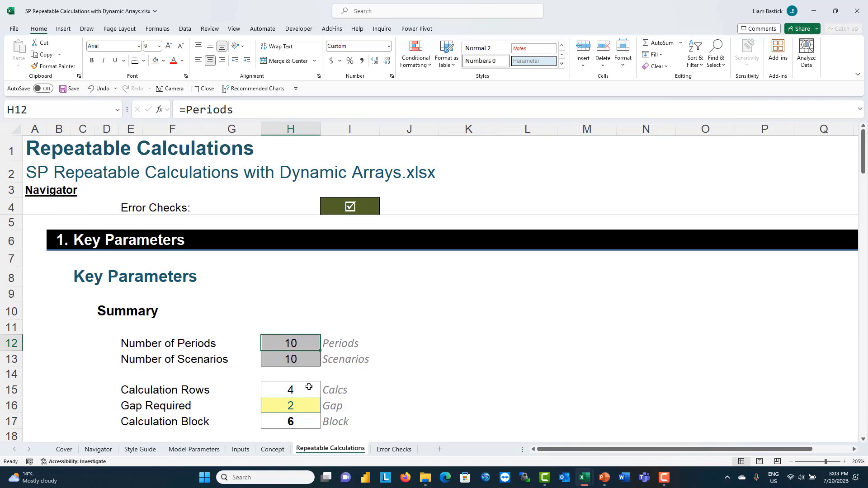
Step: Compare the control account rows on the Concept sheet with the Calculation Rows formula on the Repeatable Calculations sheet
click(275, 451)
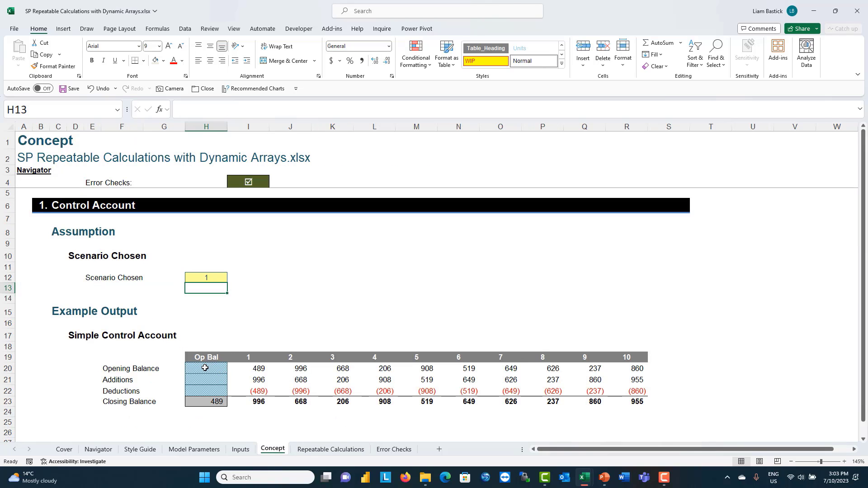
drag(205, 368, 638, 405)
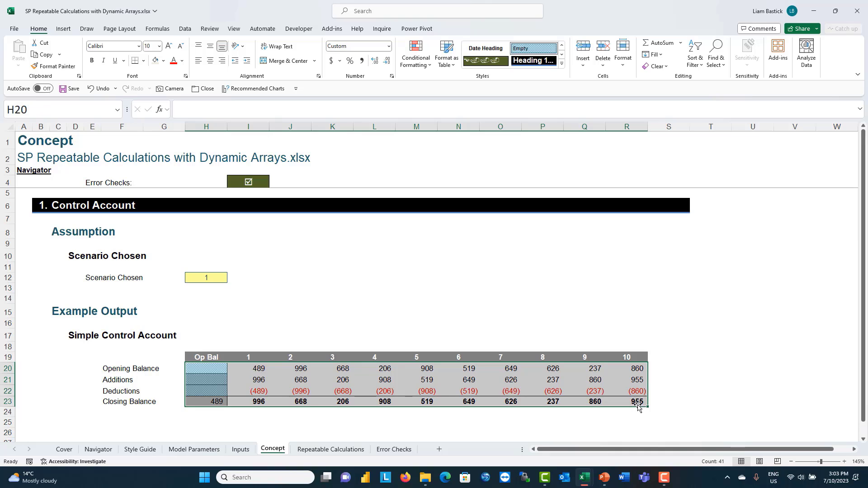
click(340, 453)
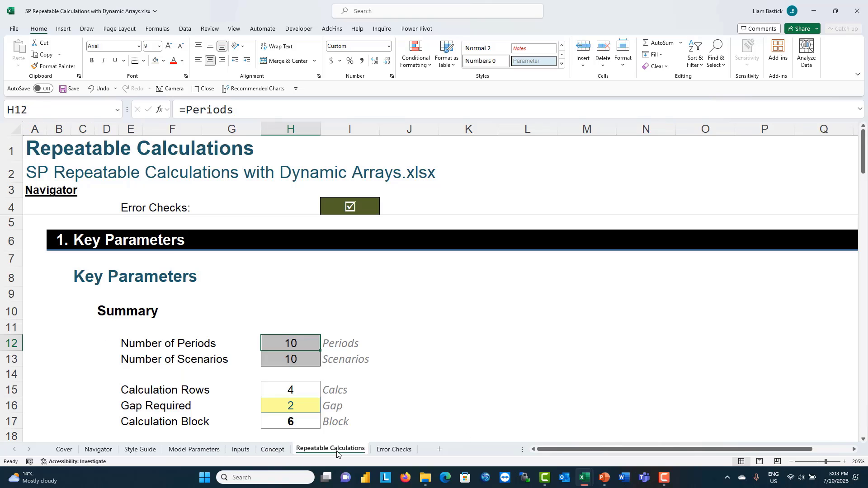
click(289, 391)
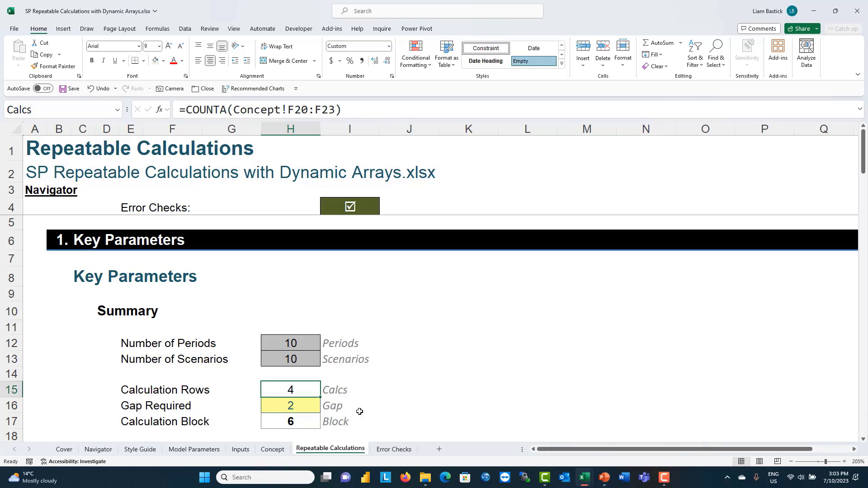
click(273, 449)
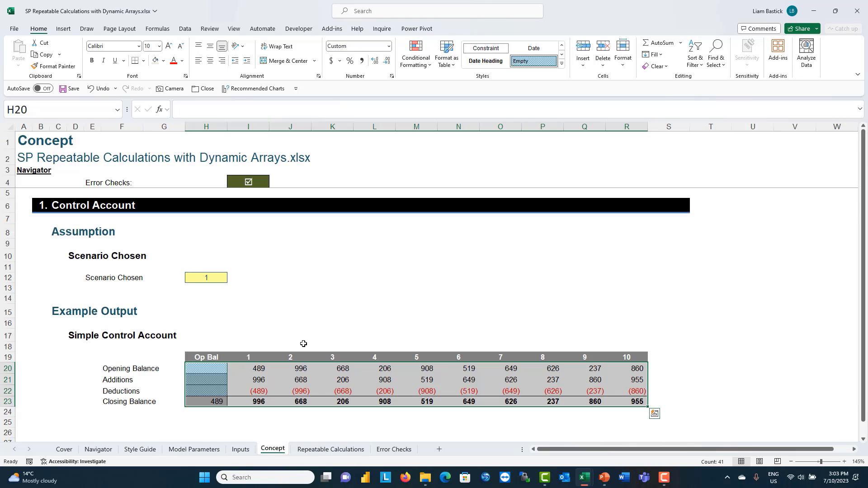
click(327, 450)
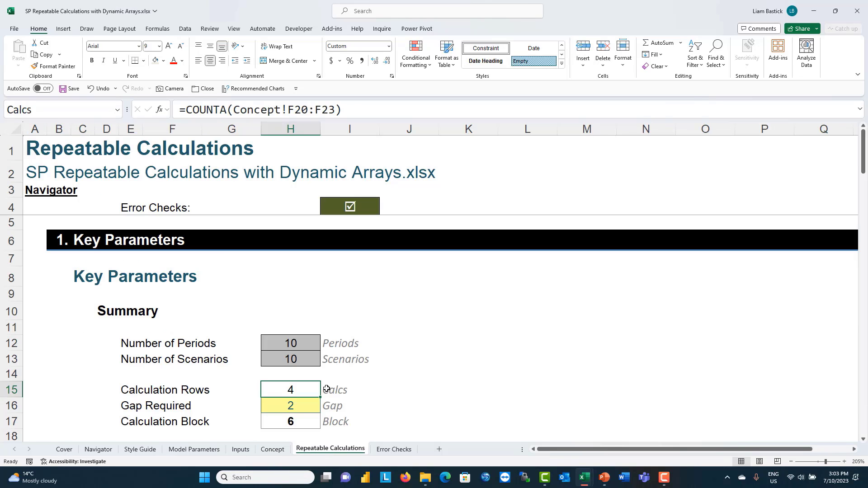
Step: Inspect the Calculation Block formula in H17, and review the period 1 control account formulas it repeats on the Concept sheet
click(292, 422)
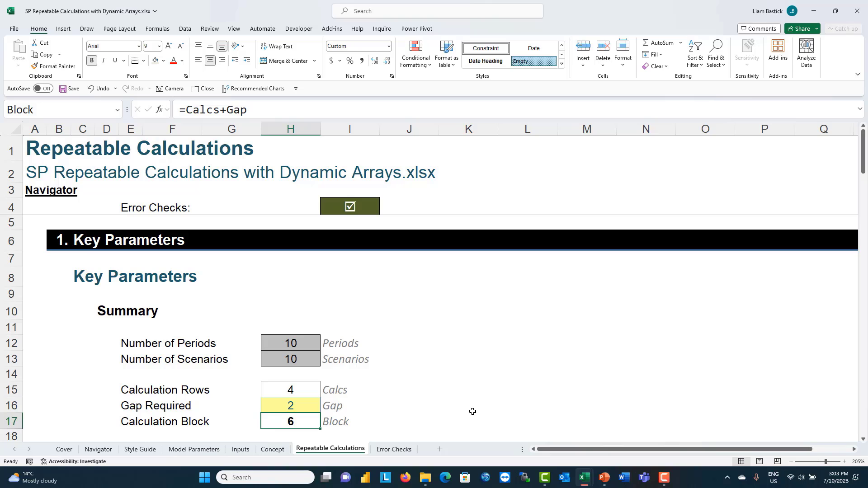
click(280, 449)
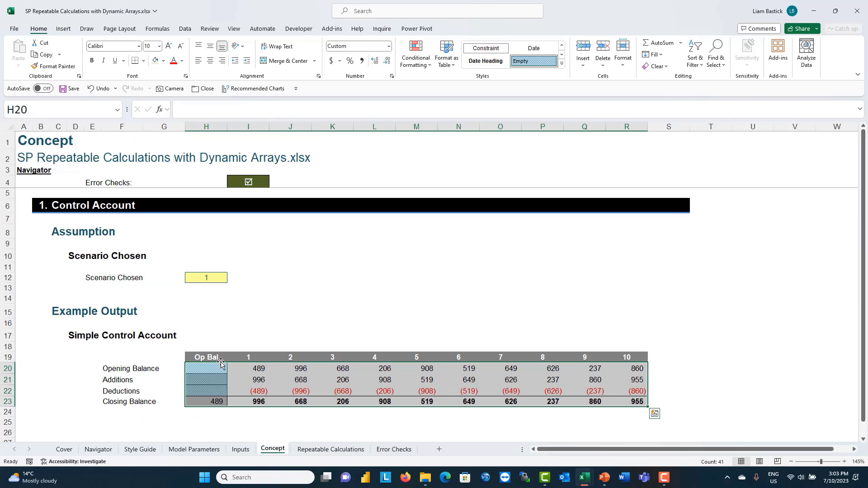
click(249, 369)
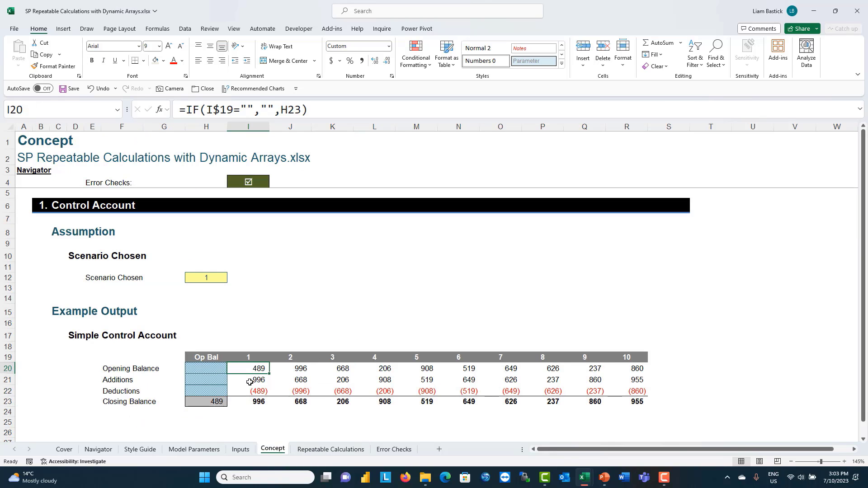
click(250, 385)
click(265, 392)
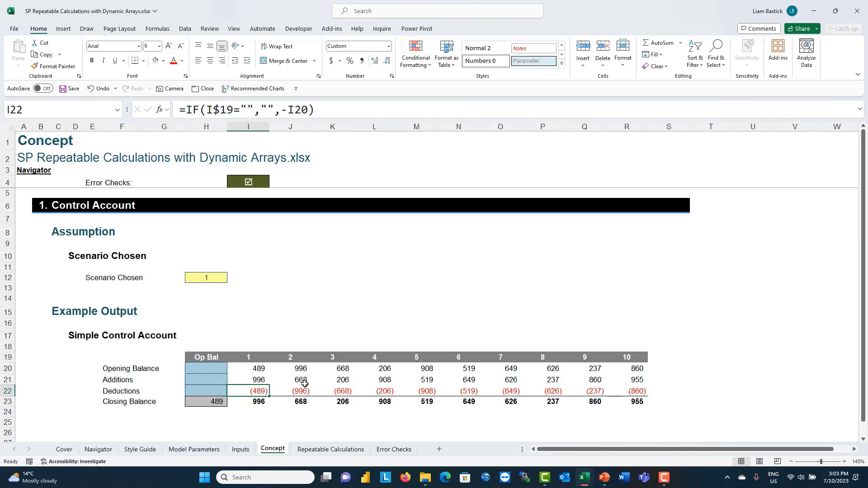
click(258, 402)
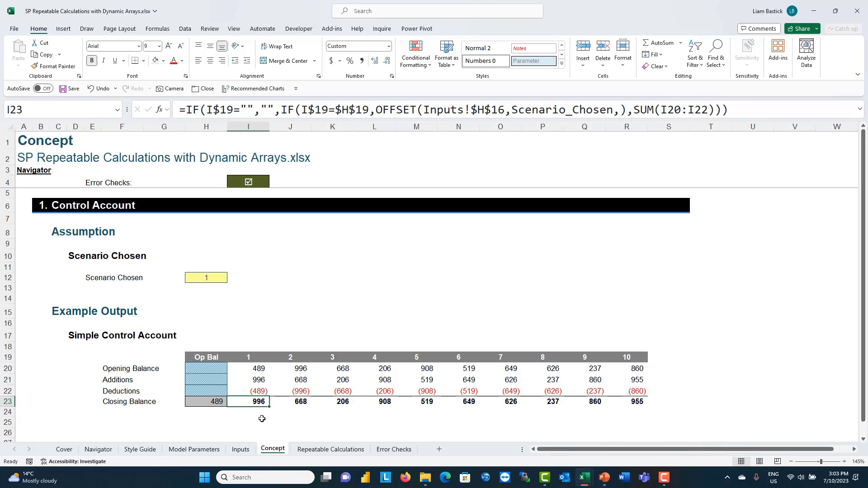
Step: Review the repeated control account blocks in the Outputs summary of Repeatable Calculations and display the label formula in E27
click(317, 450)
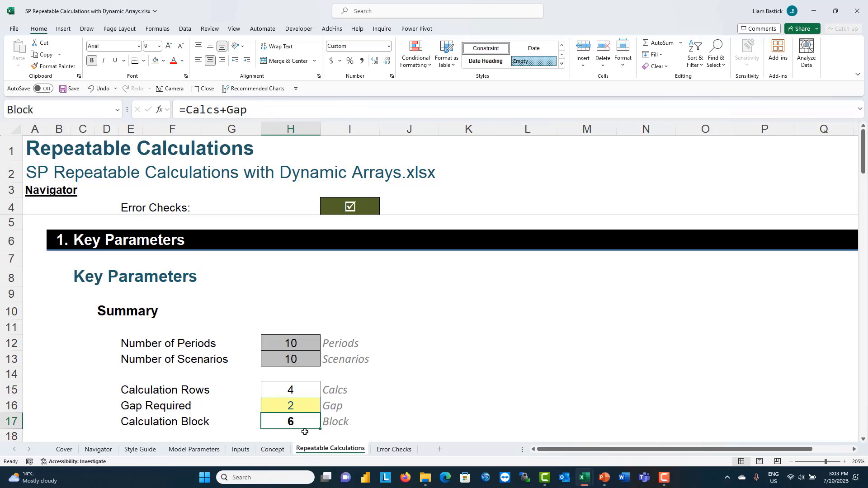
scroll(334, 325, down, 5)
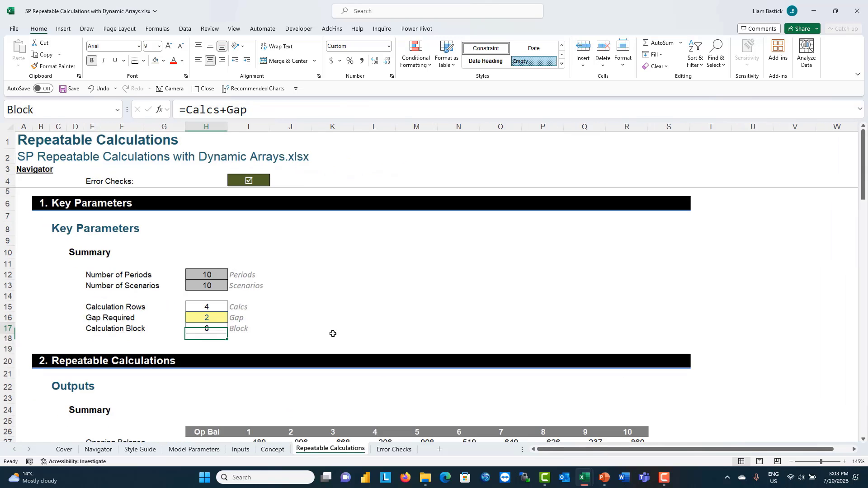
scroll(329, 337, down, 1)
scroll(329, 338, down, 4)
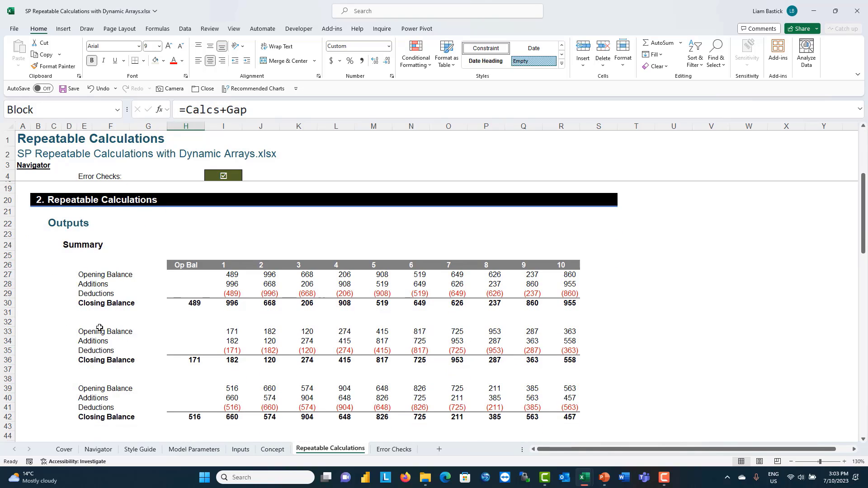
click(85, 273)
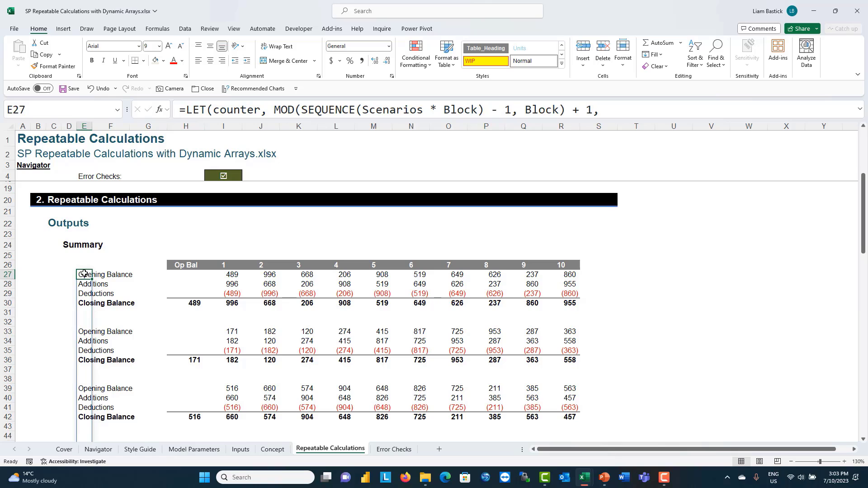
Step: Show the full label formula in E27 and examine its MOD(SEQUENCE(Scenarios * Block) - 1, Block) + 1 counter expression
click(182, 276)
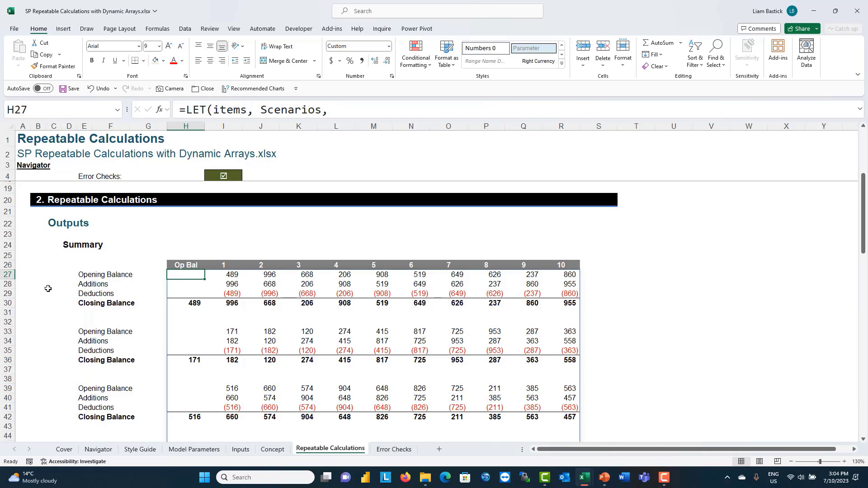
click(82, 274)
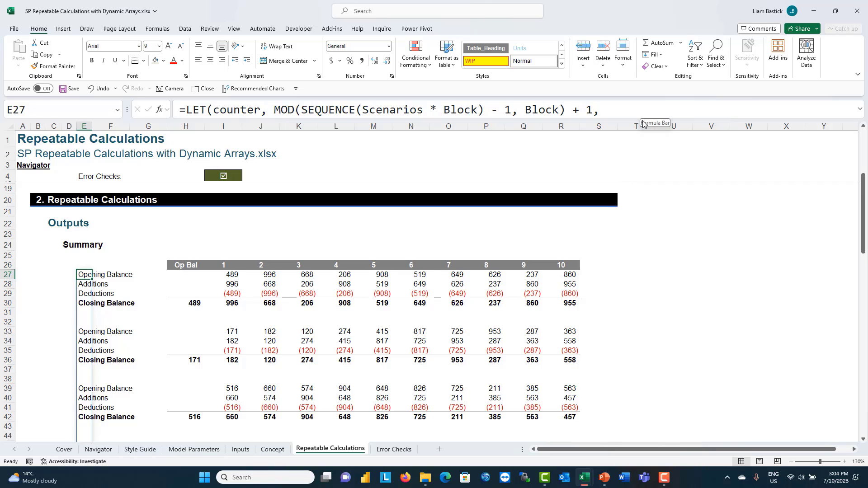
drag(643, 123, 643, 140)
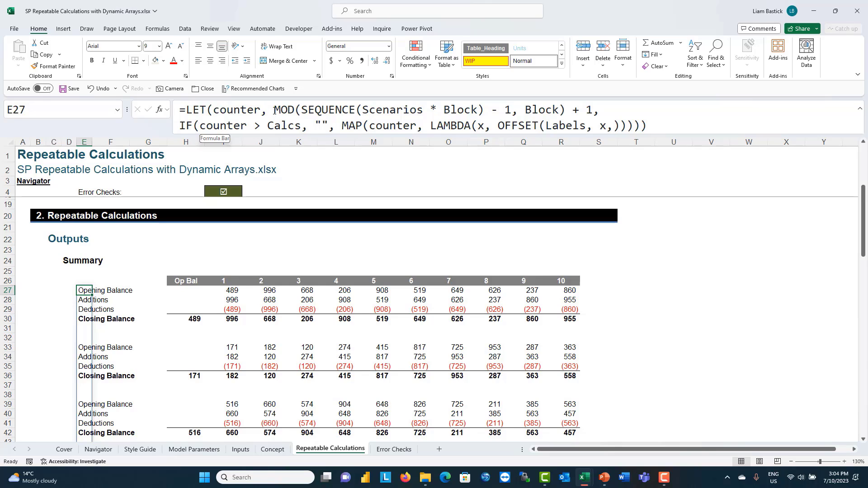
drag(273, 111, 593, 111)
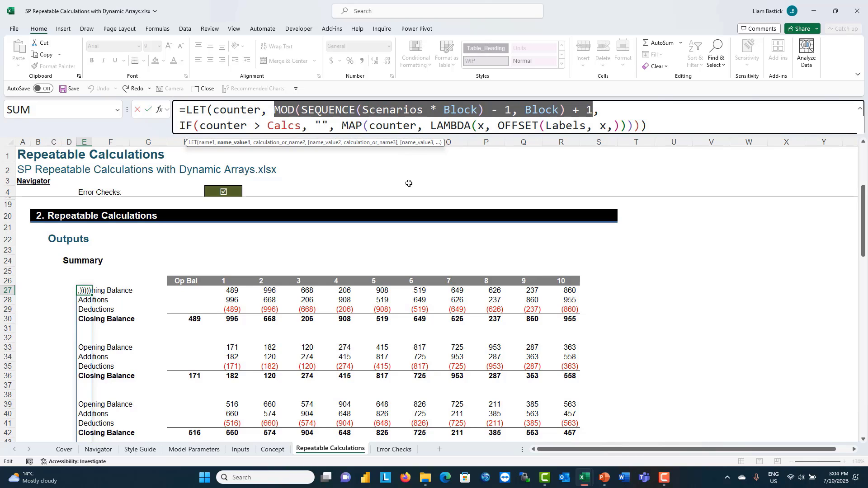
key(Escape)
Step: Trace the counter's Scenarios and Block names to H13 and H17 in Key Parameters, returning to the label formula in E27
scroll(283, 281, up, 5)
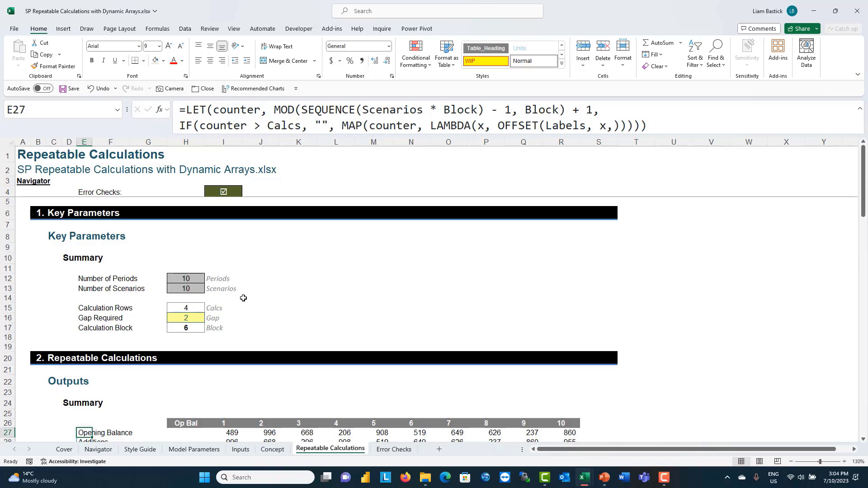
click(194, 288)
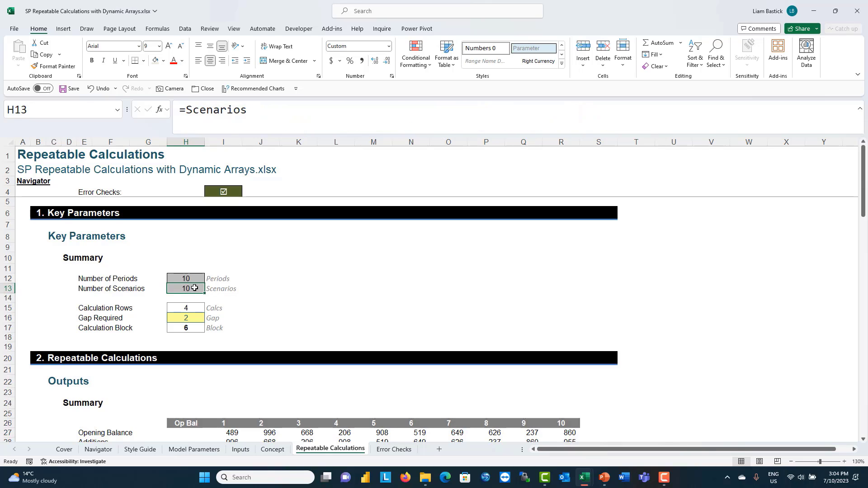
click(198, 326)
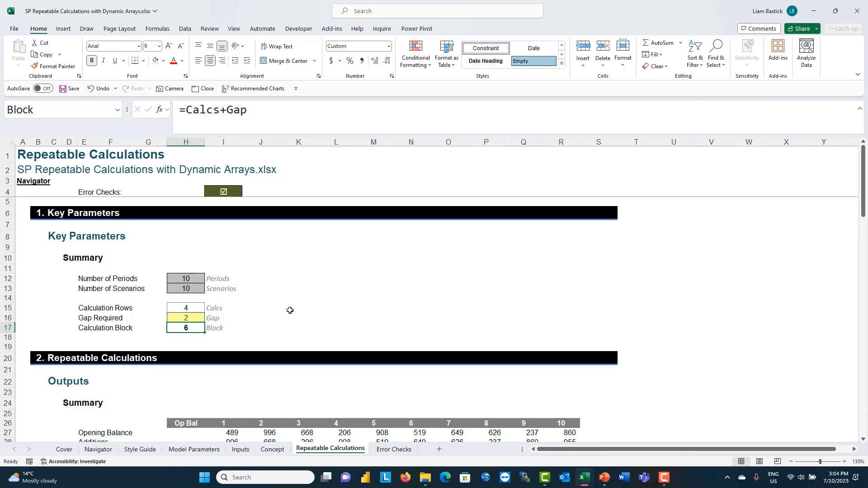
scroll(290, 310, down, 3)
click(79, 349)
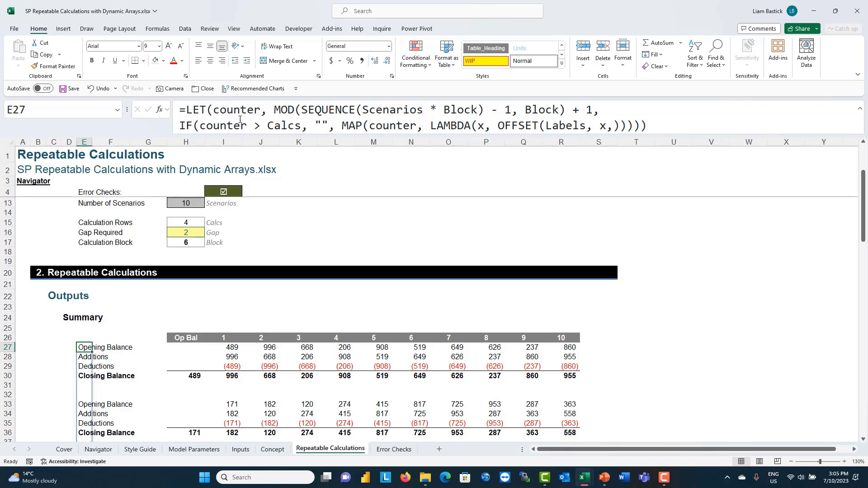
Step: Inspect the Calculation Rows formula in H15 that supplies Calcs to the IF test in the E27 label formula
click(190, 223)
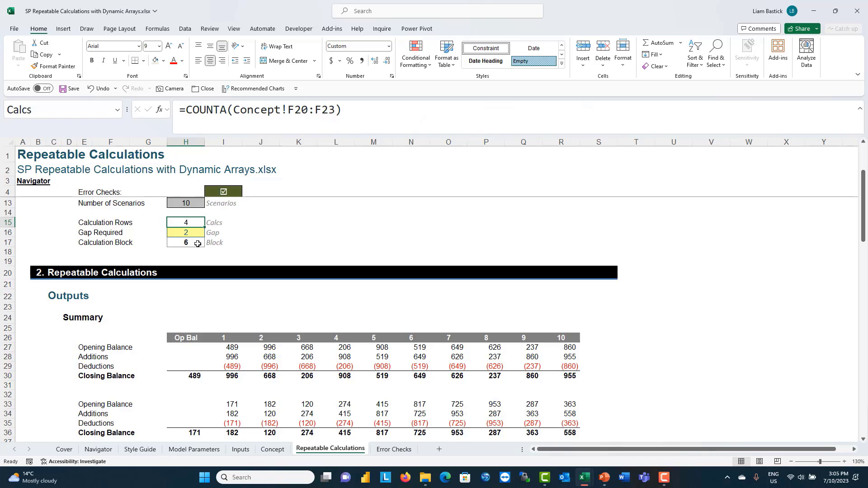
click(100, 347)
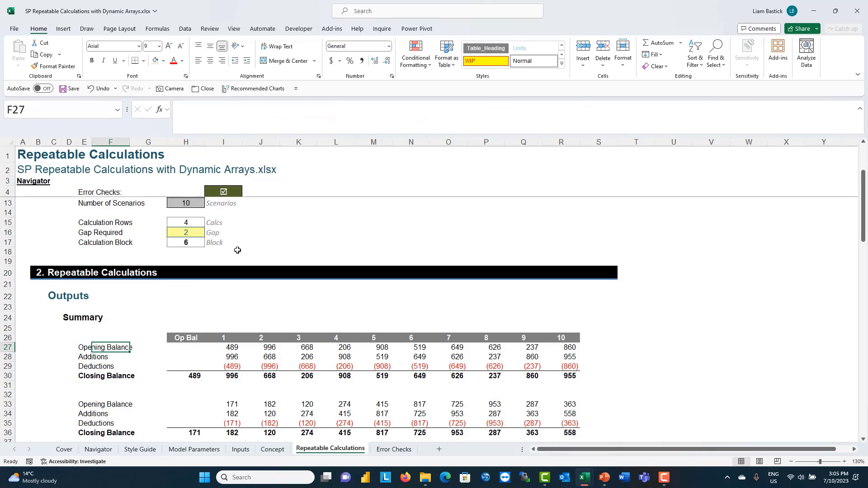
click(81, 349)
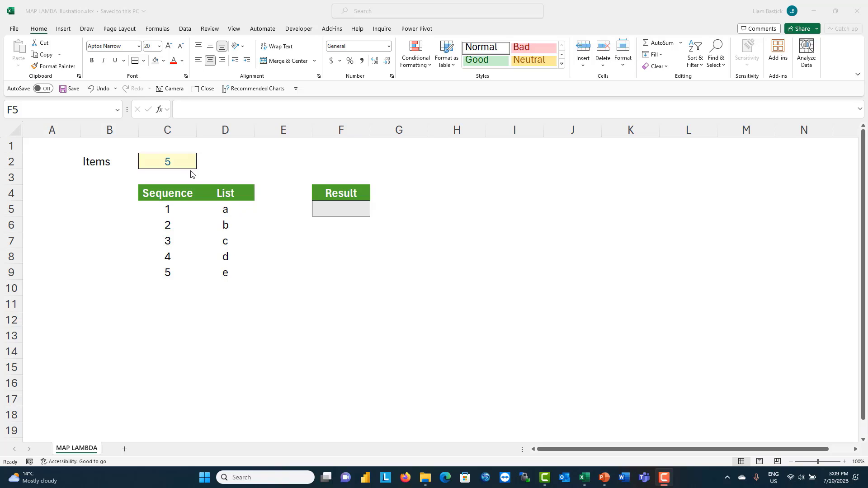
Step: On the MAP LAMBDA sheet, check the sequence formula in C5 and try returning the list items in F5 with =OFFSET(D4,C5#,)
click(181, 160)
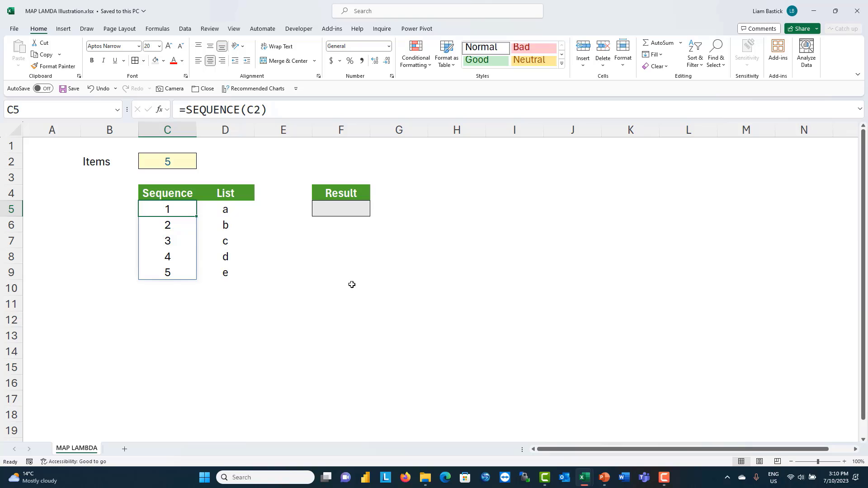
click(333, 206)
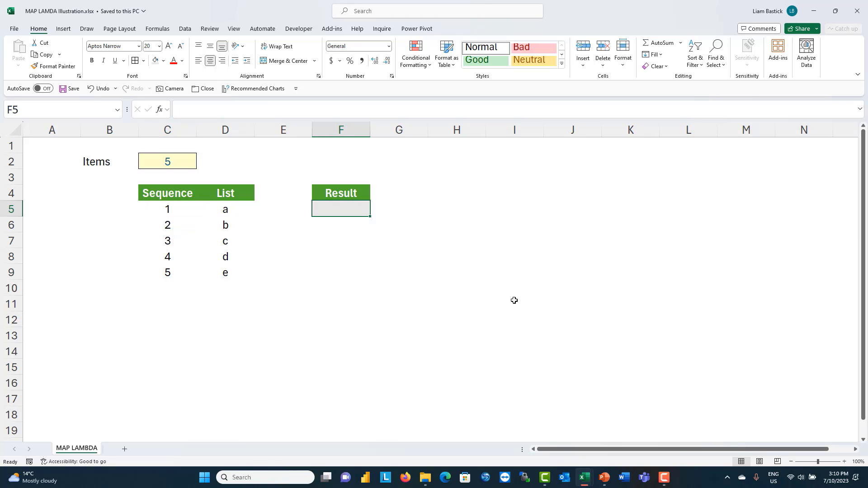
text(=offset)
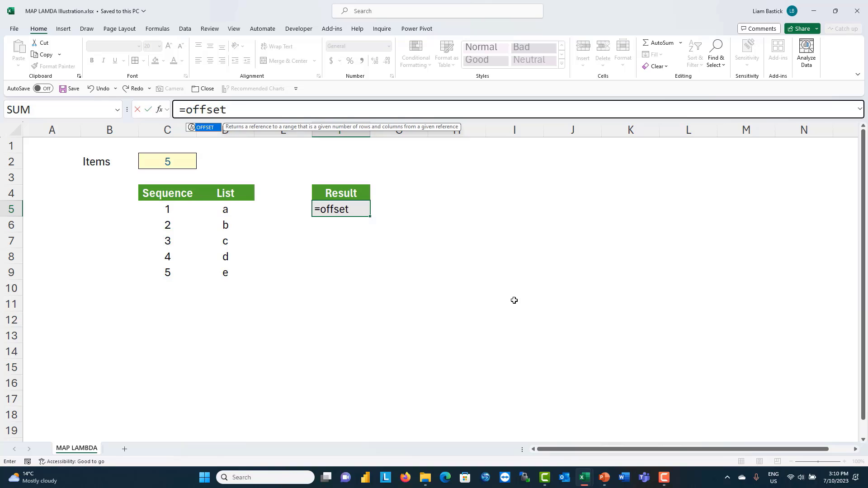
key(Tab)
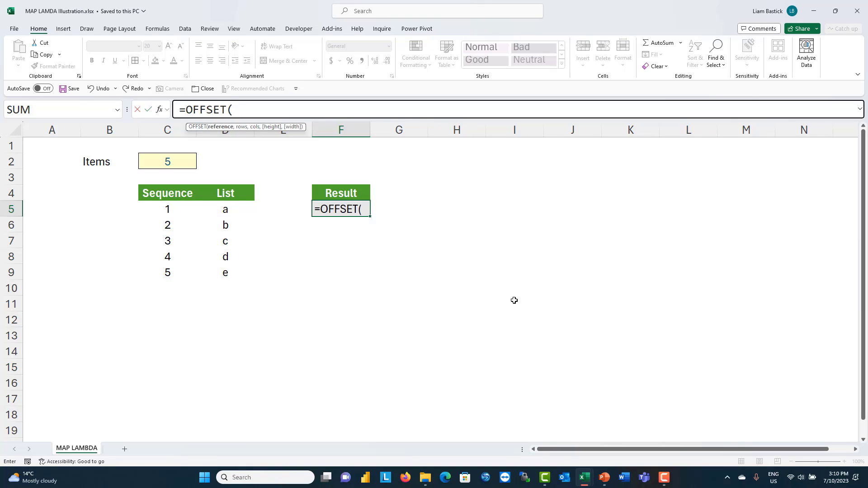
click(236, 196)
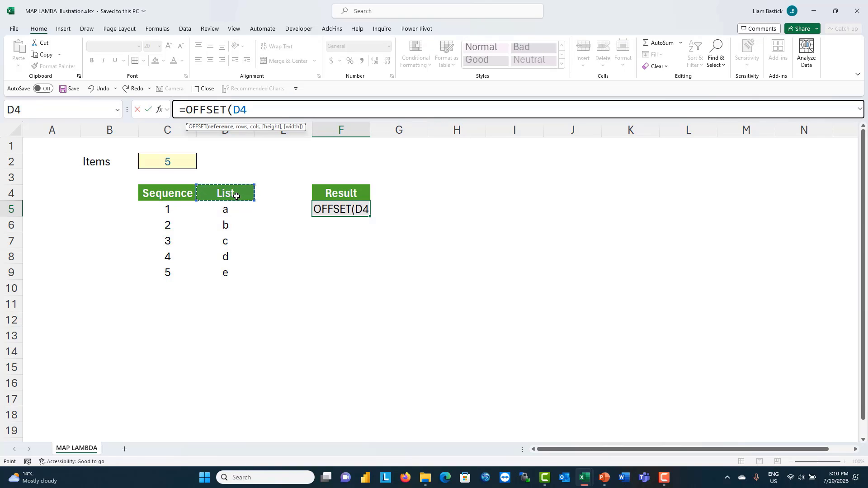
text(,)
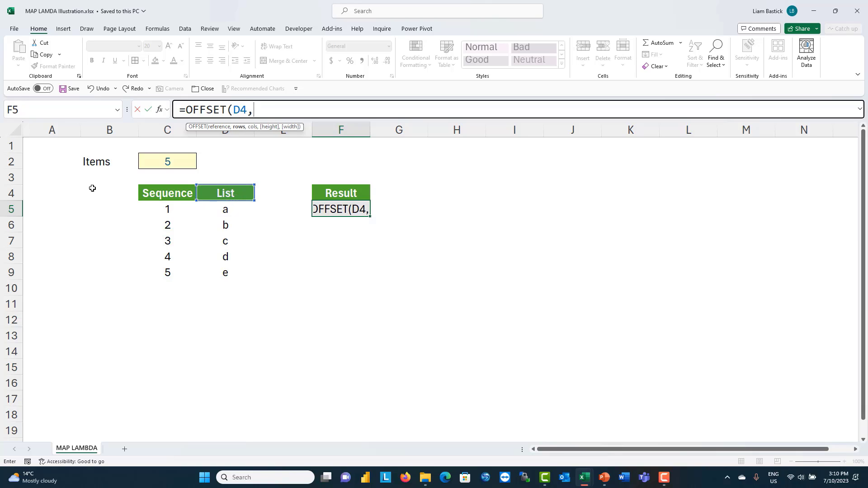
drag(156, 206, 148, 278)
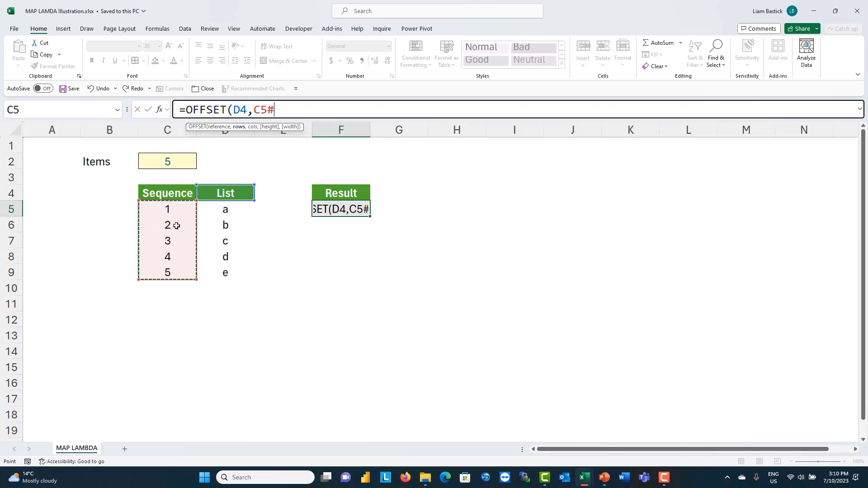
text(,)
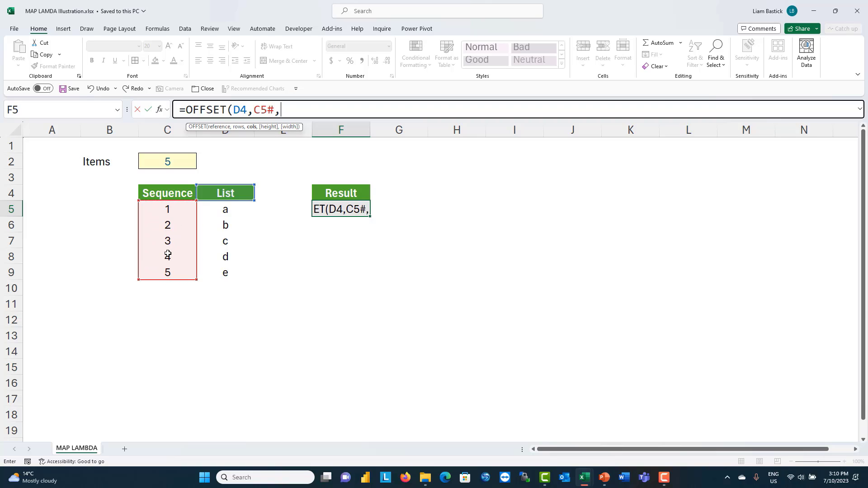
text())
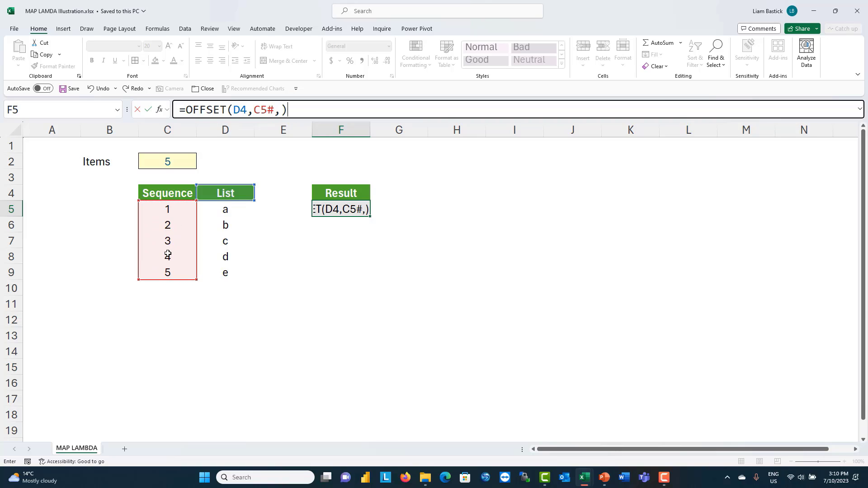
key(Return)
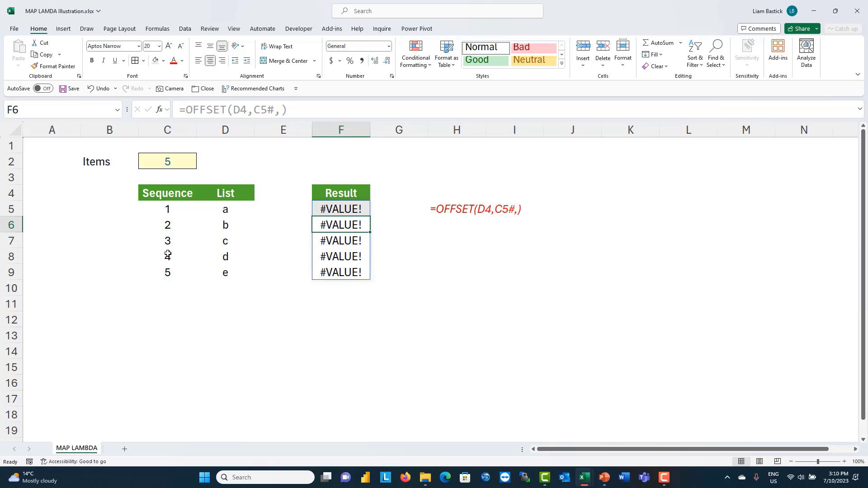
Step: Replace the OFFSET formula in F5 with a MAP function that takes the spilled sequence C5# as its array
click(351, 208)
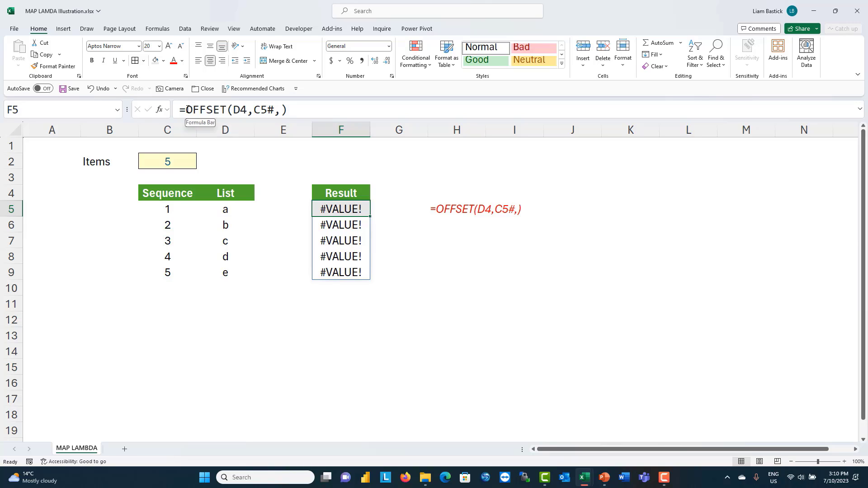
drag(187, 110, 363, 109)
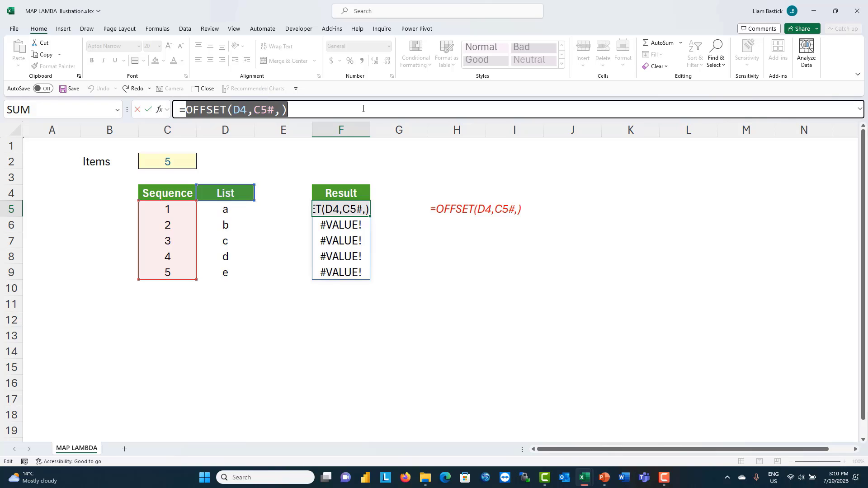
text(M)
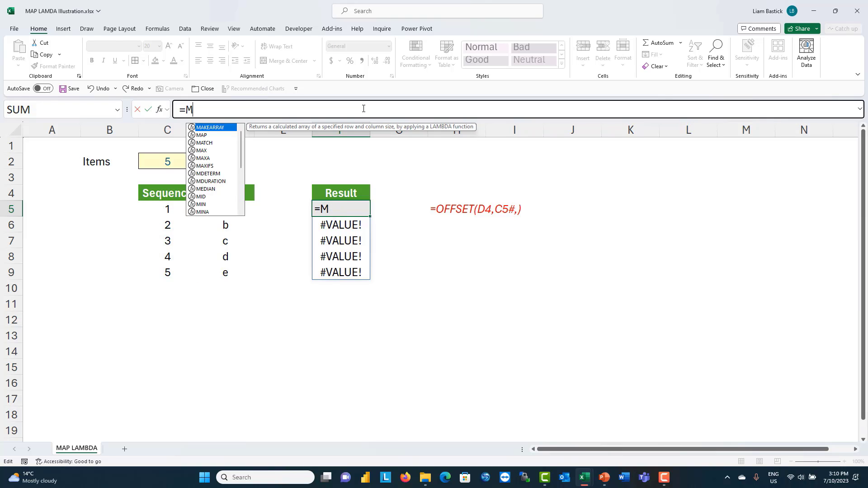
text(AP()
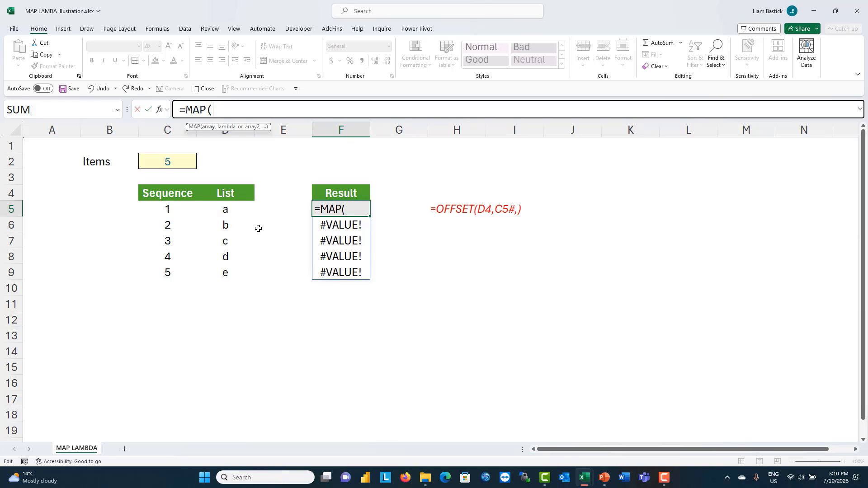
drag(168, 208, 167, 271)
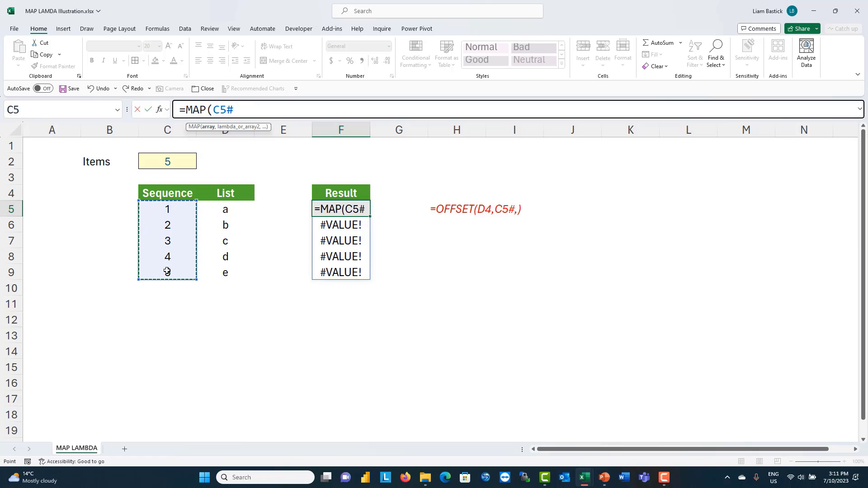
text(,)
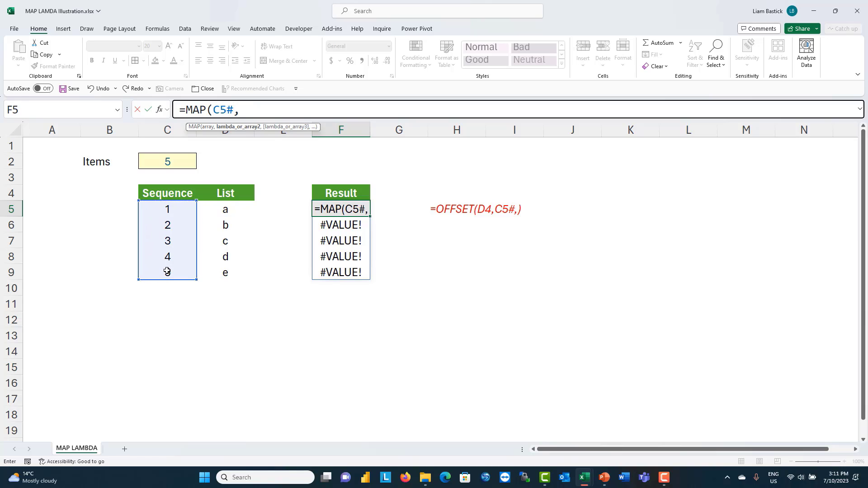
Step: Complete the MAP formula in F5 with LAMBDA(x,OFFSET(D4,x,)) as the function applied to each sequence value
text(lam)
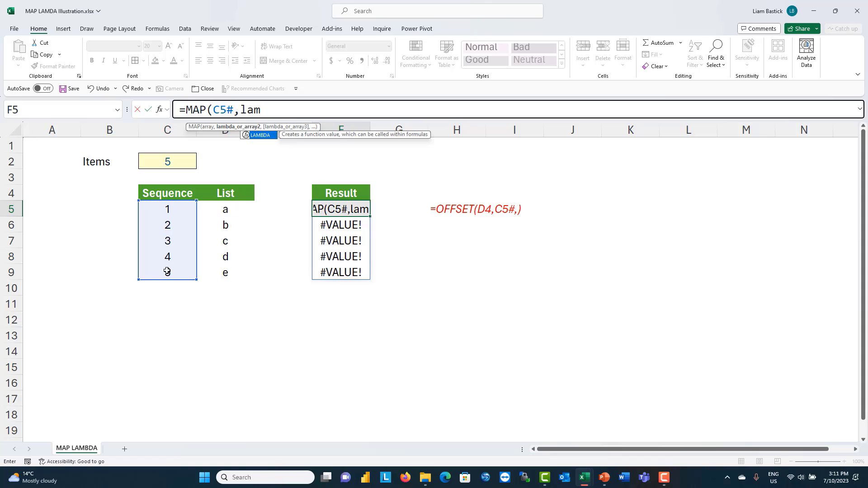
key(Tab)
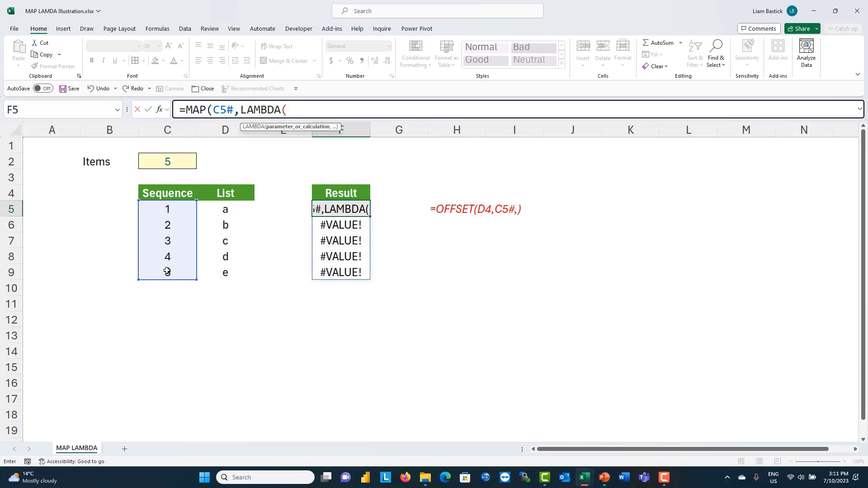
text(x,)
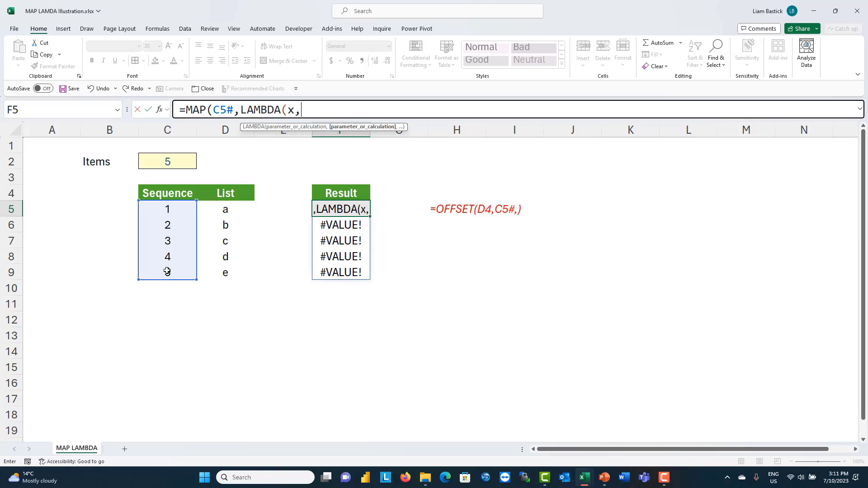
text(offs)
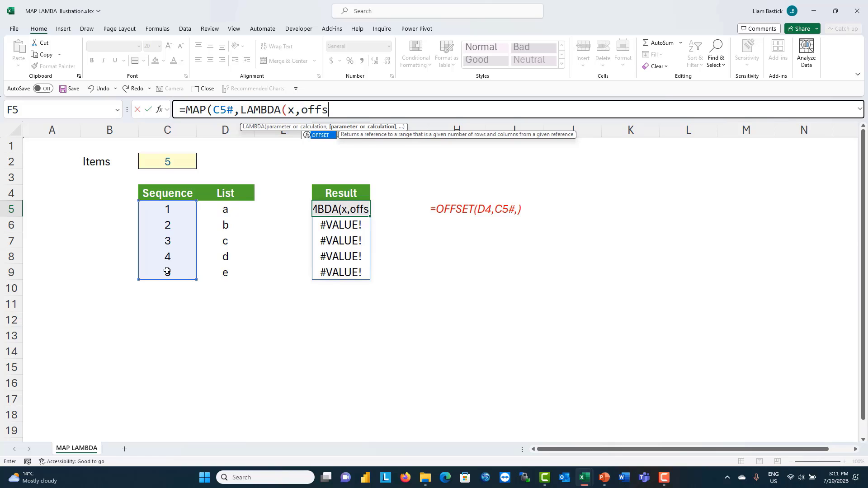
key(Tab)
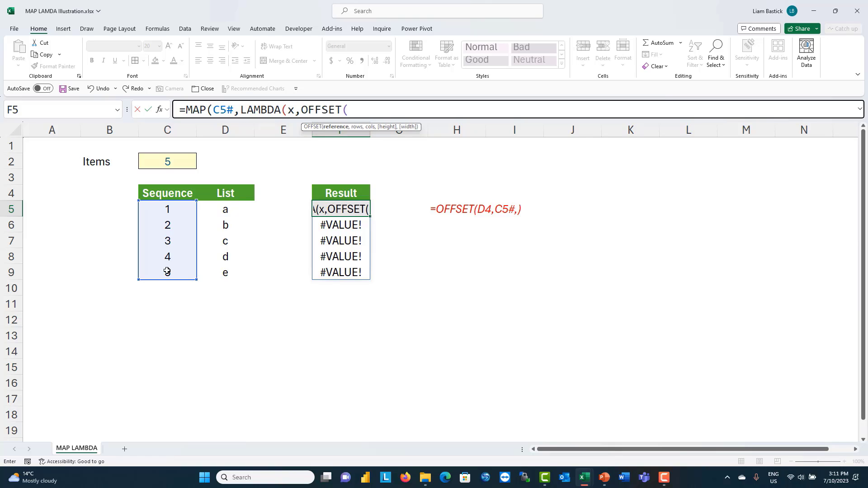
click(217, 191)
text(,)
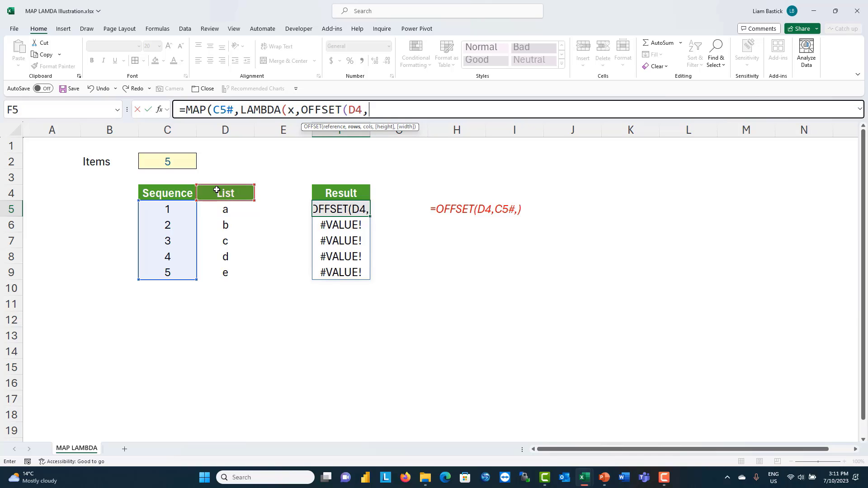
text(x)
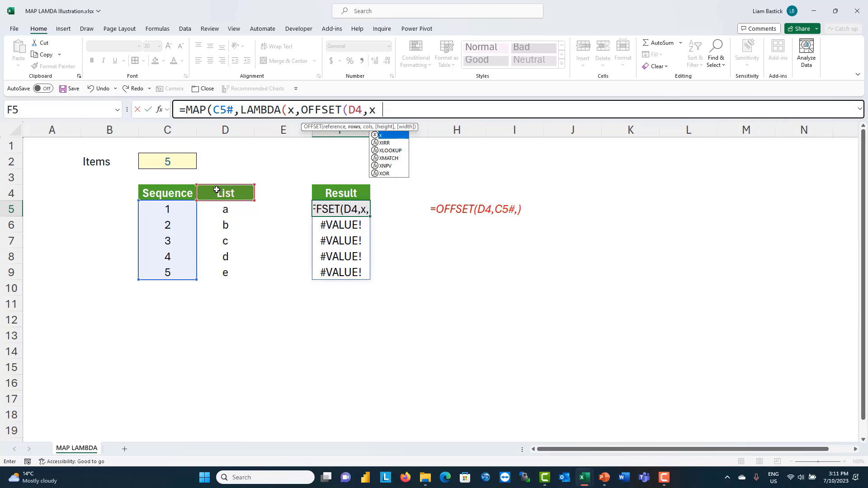
text(,)))
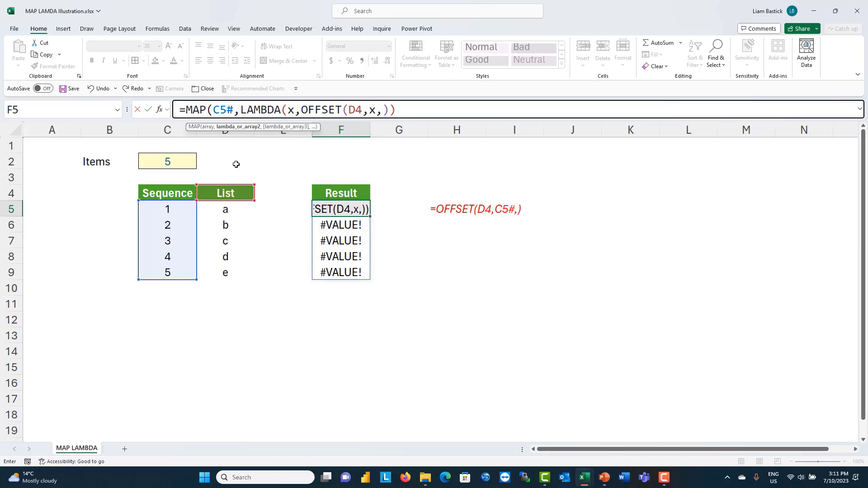
text())
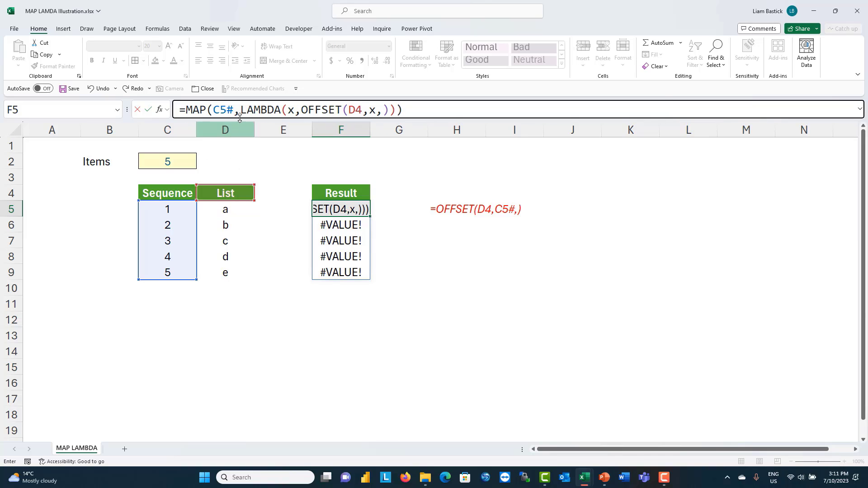
Step: Highlight the OFFSET(D4,x,) calculation within the F5 formula, commit the formula, and reselect F5
click(302, 110)
key(shift+Right)
key(shift+Right)
key(shift+Right)
key(shift+Right)
key(shift+Right)
key(shift+Right)
key(shift+Right)
key(shift+Right)
key(shift+Right)
key(shift+Right)
key(shift+Right)
key(shift+Right)
key(shift+Right)
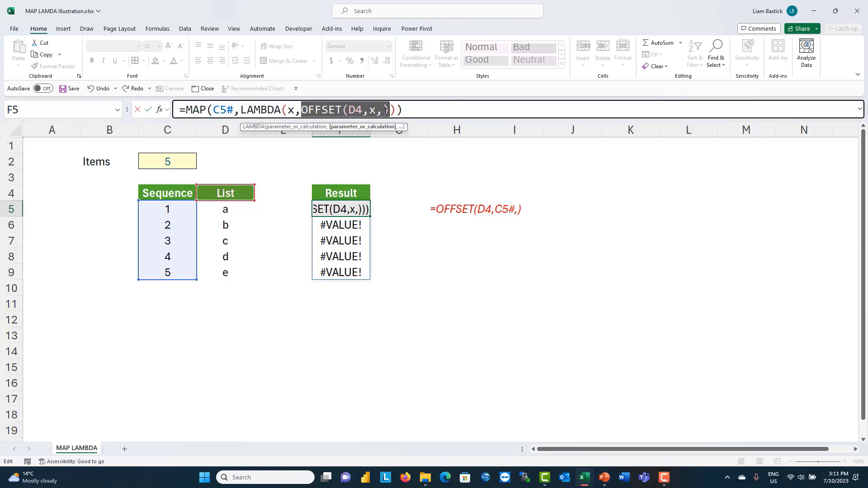
click(433, 107)
key(Return)
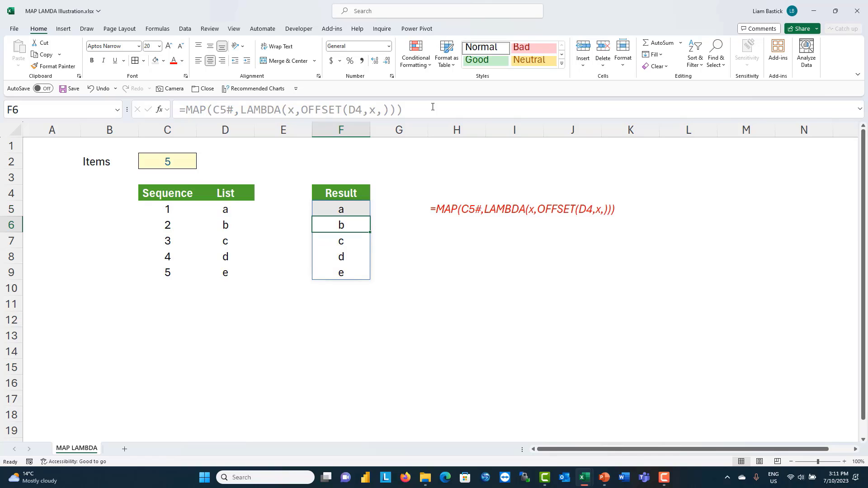
click(344, 205)
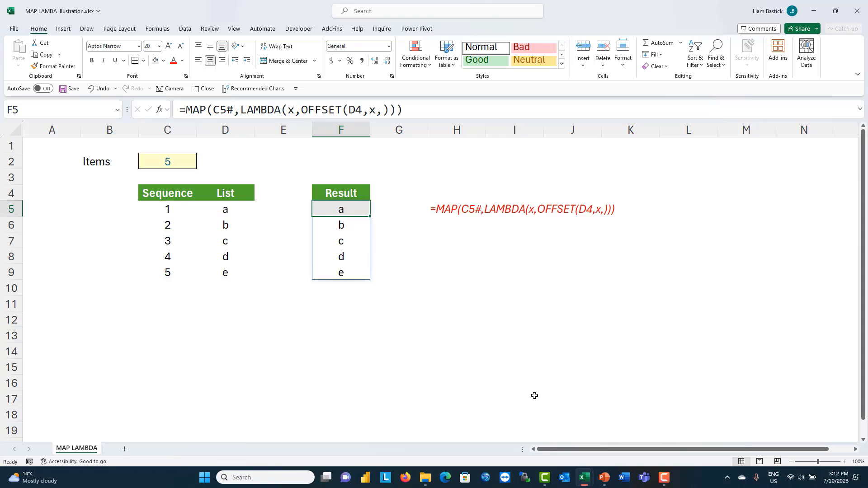
Step: Switch to the SP Repeatable Calculations workbook, locate the named range Labels, and return to the Repeatable Calculations sheet
mouse_move(585, 480)
click(535, 430)
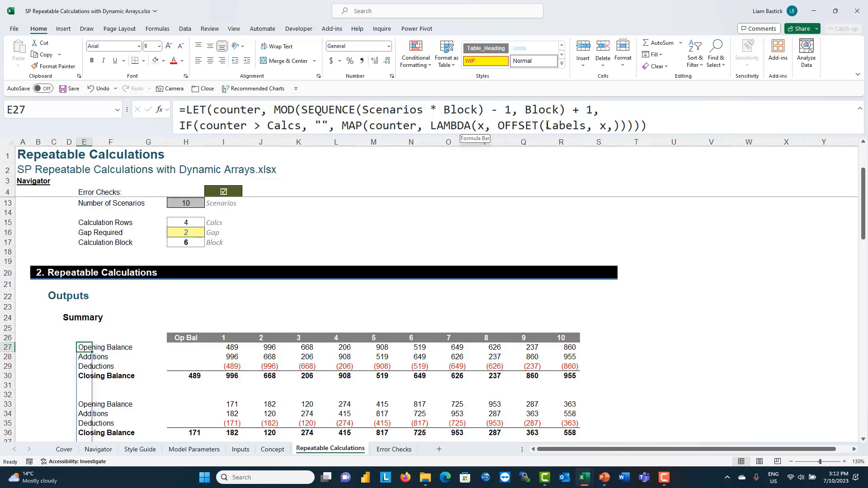
click(117, 110)
click(47, 259)
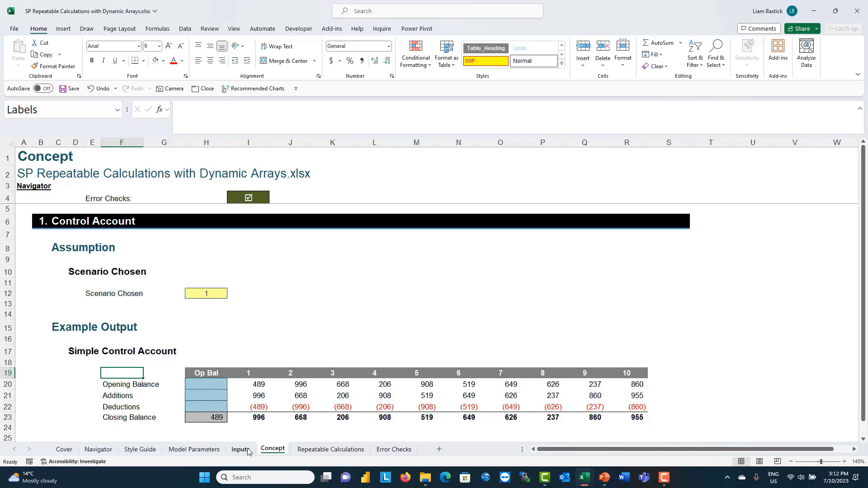
click(306, 451)
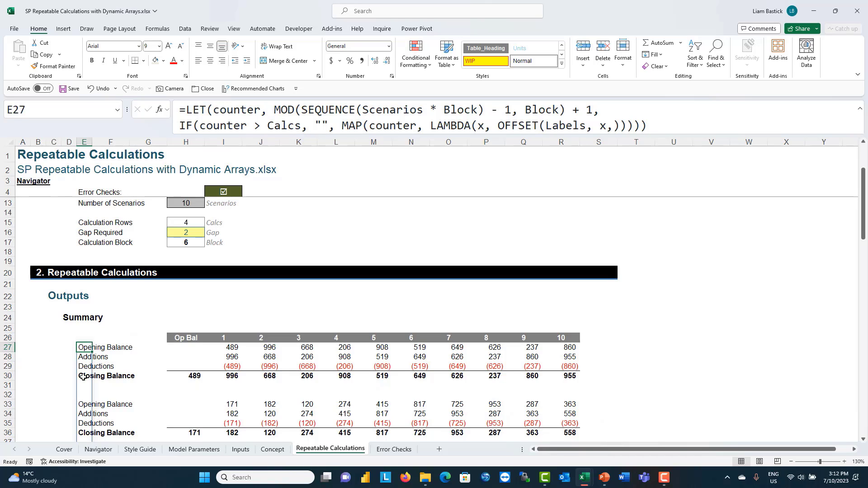
Step: Set Gap Required in H16 to 1 and check the spacing between the output blocks
scroll(97, 400, down, 2)
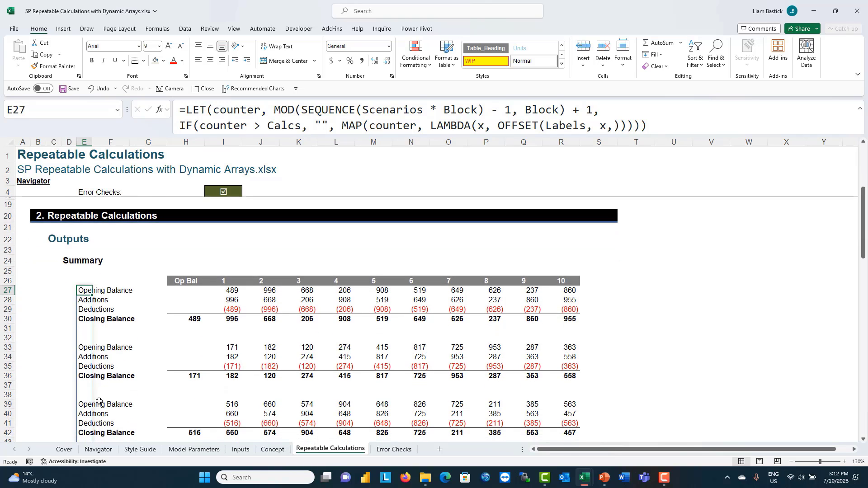
scroll(99, 401, up, 3)
click(191, 260)
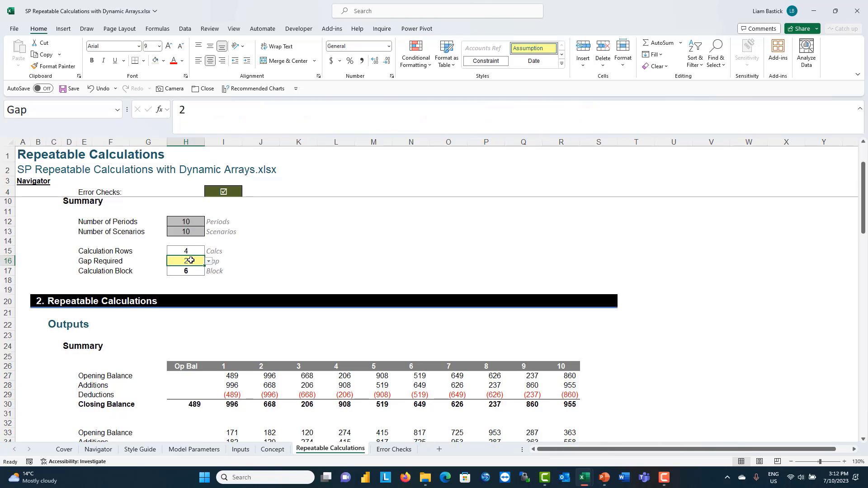
click(186, 271)
scroll(153, 361, down, 5)
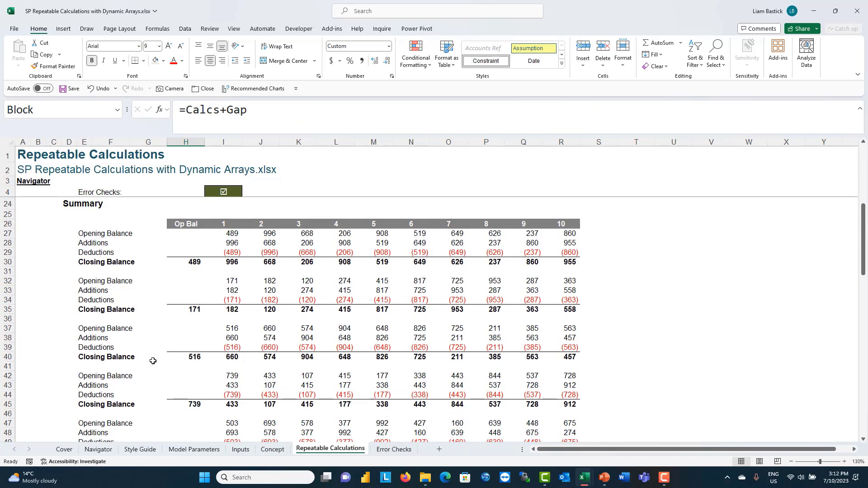
scroll(153, 361, up, 5)
Step: Set Gap Required in H16 back to 2
click(190, 289)
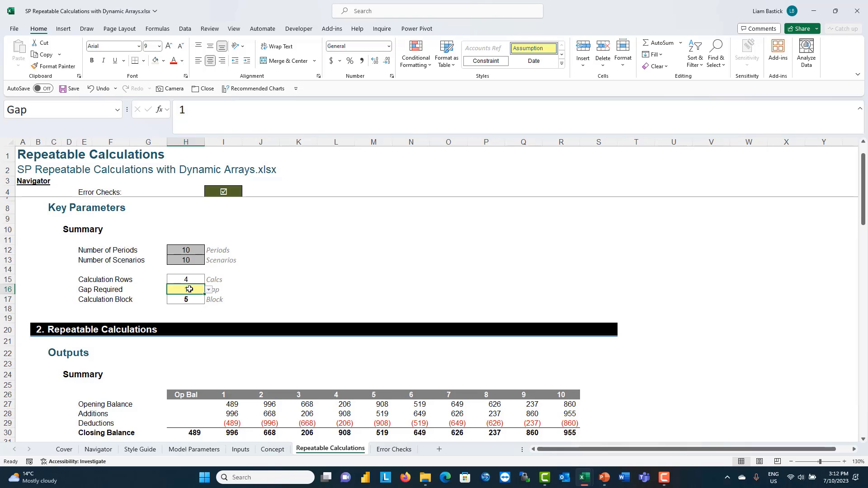
text(2)
key(Return)
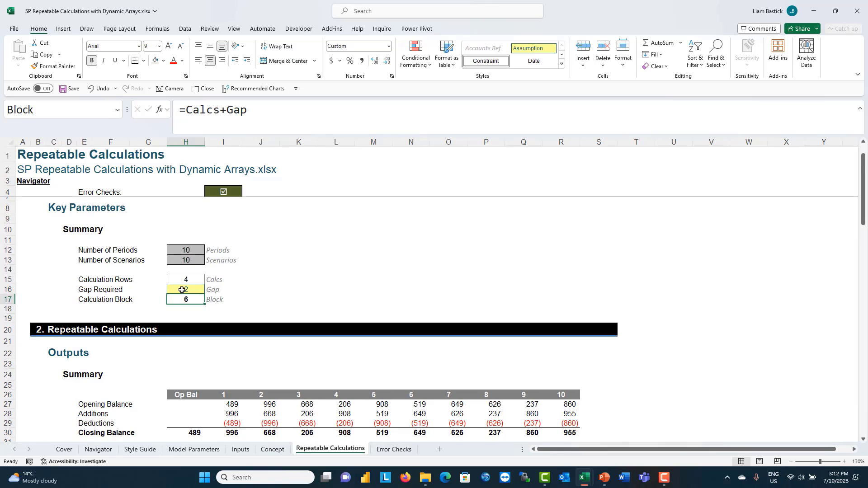
Step: Inspect the full LET formula in H27, expanding the formula bar to show every line and reducing it to about seven lines
scroll(199, 318, down, 3)
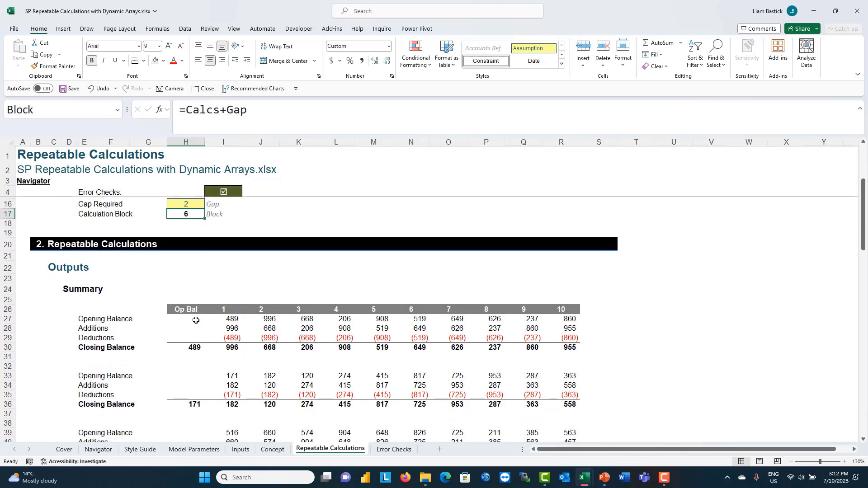
click(196, 320)
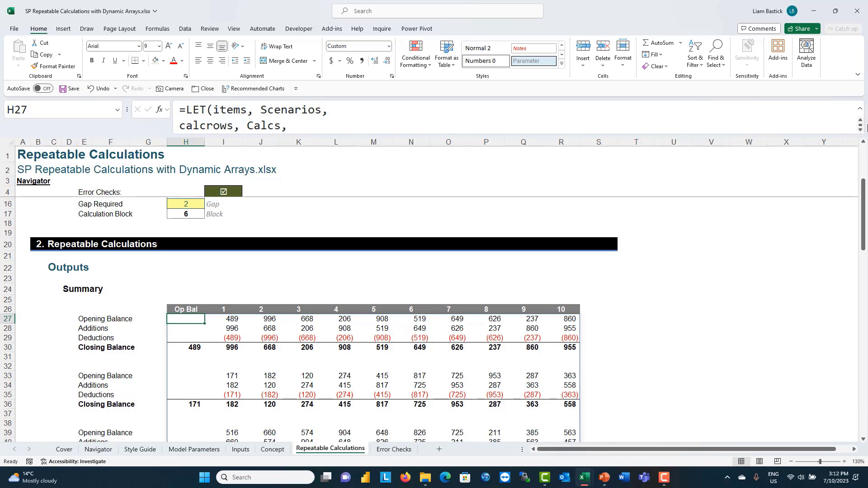
drag(850, 136, 789, 360)
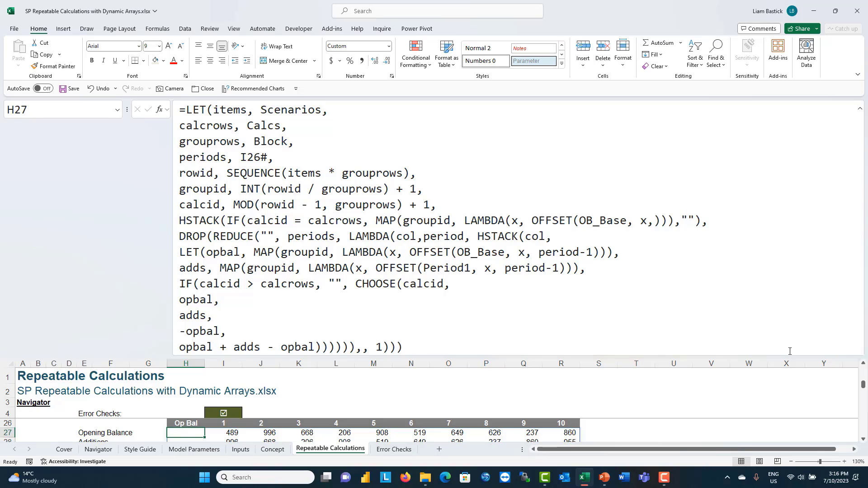
drag(789, 357, 764, 210)
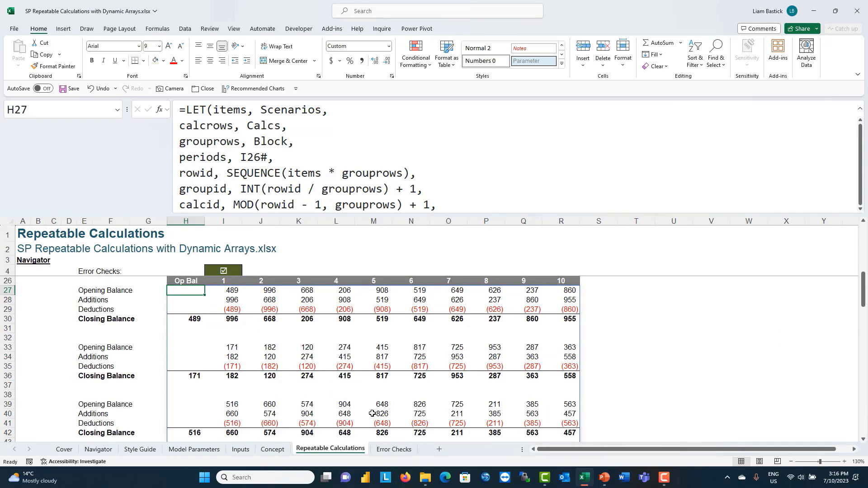
Step: Compare the LET variables with the Key Parameters names and inspect the period header formula in I26
scroll(292, 356, up, 7)
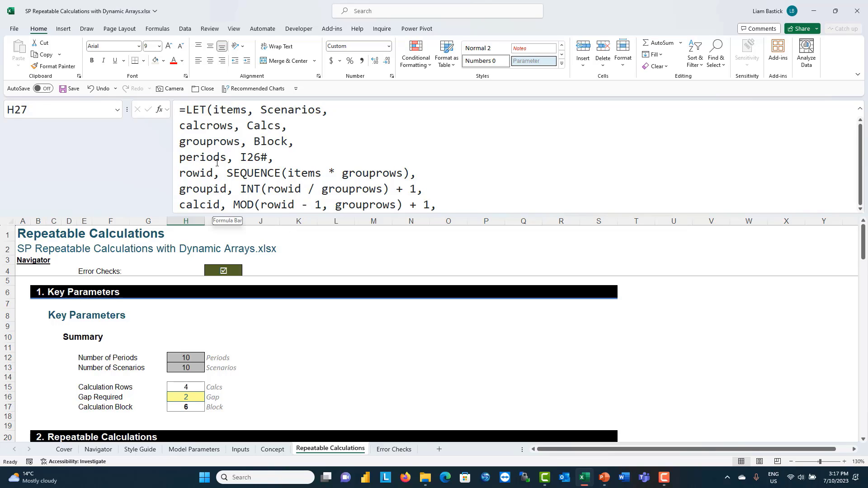
scroll(264, 159, down, 1)
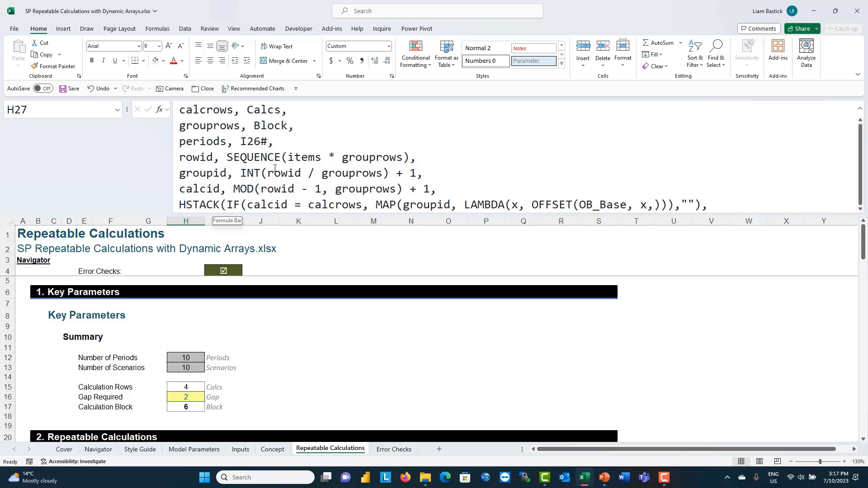
click(208, 336)
scroll(207, 335, down, 3)
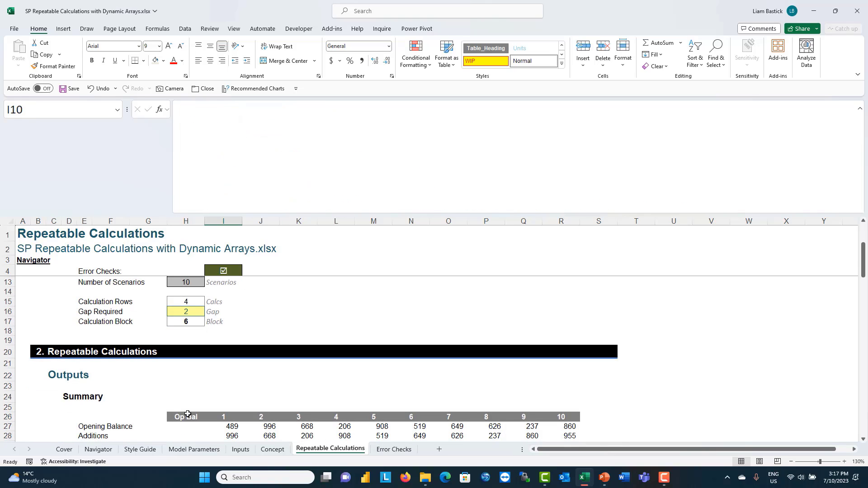
click(221, 417)
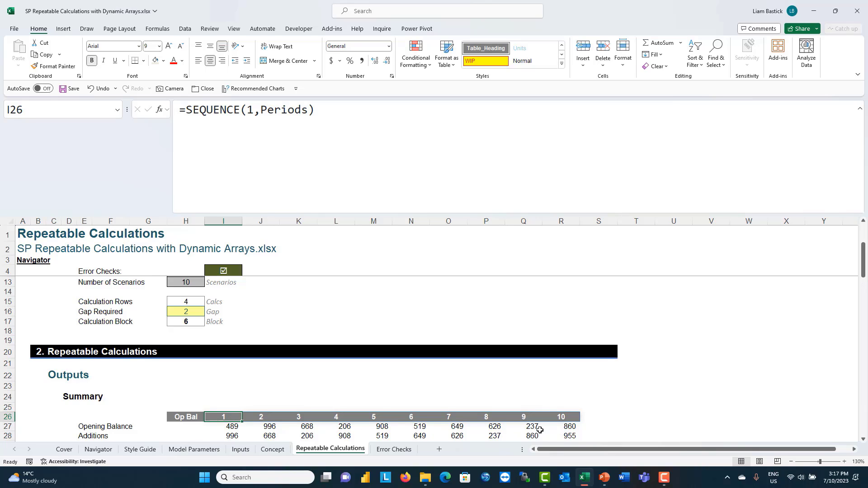
scroll(316, 388, up, 3)
Step: Examine the LET formula in H27 from the items variable to the HSTACK line comparing calcid with calcrows
scroll(316, 387, down, 5)
click(190, 370)
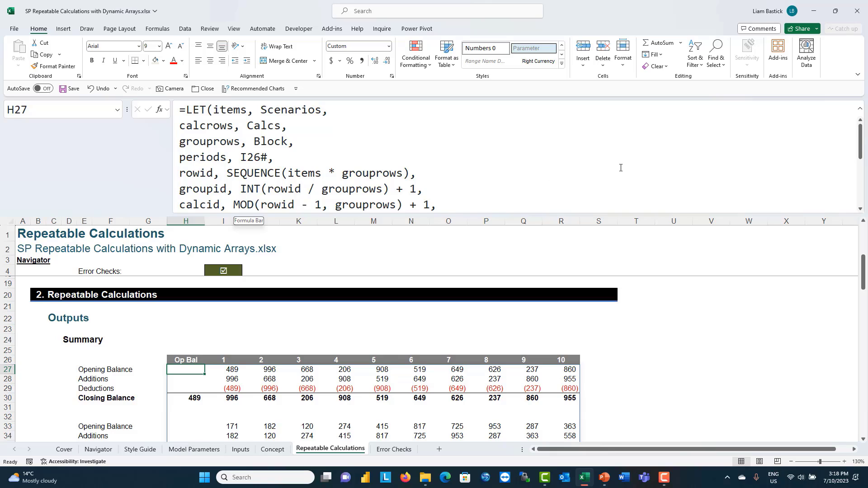
click(860, 209)
click(861, 209)
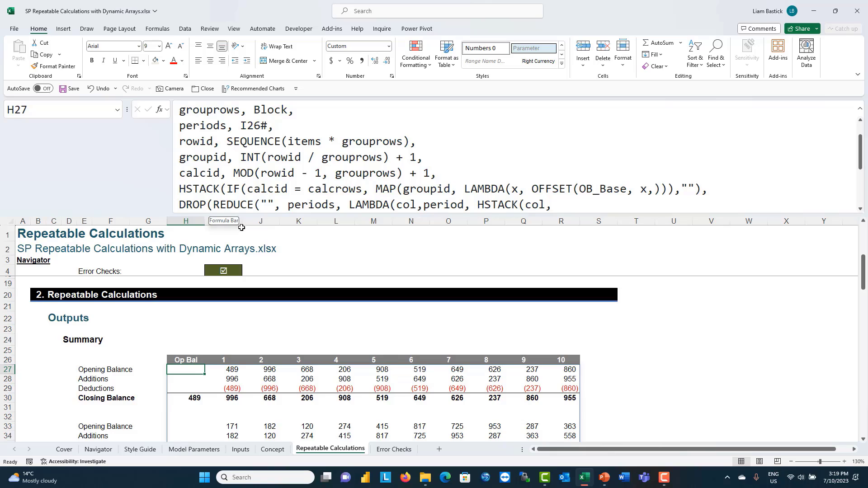
scroll(240, 240, down, 2)
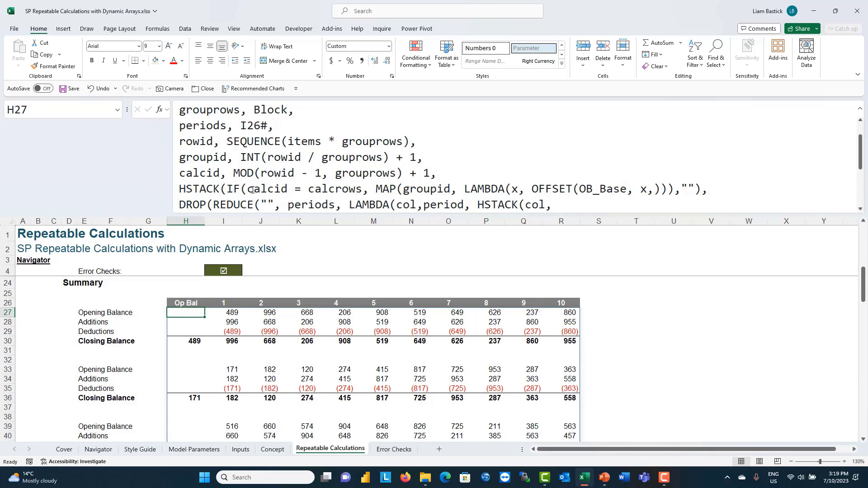
scroll(271, 189, up, 2)
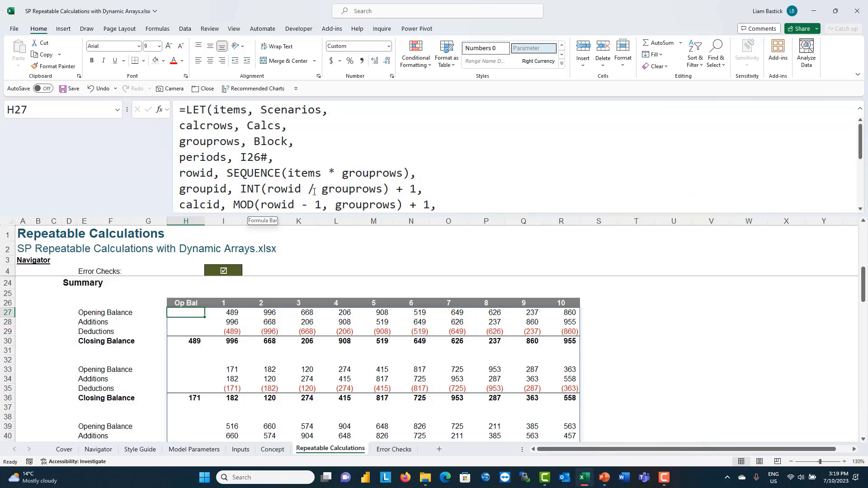
scroll(265, 208, down, 1)
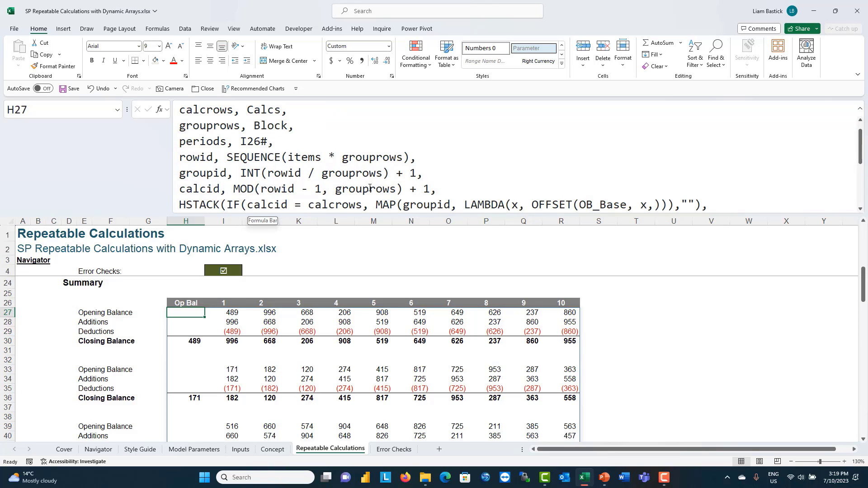
scroll(404, 189, down, 1)
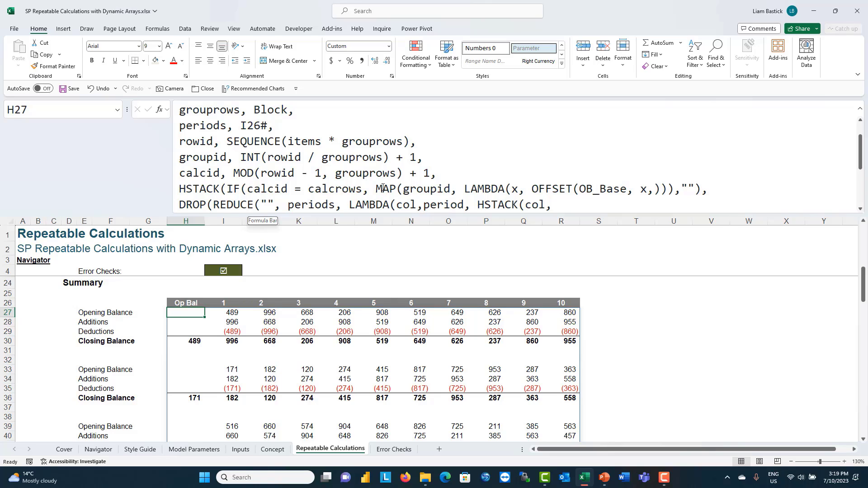
Step: Highlight the MAP(groupid, LAMBDA(x, OFFSET(OB_Base, x,))) part of the H27 formula to examine it, leaving the formula unedited
drag(382, 188, 655, 182)
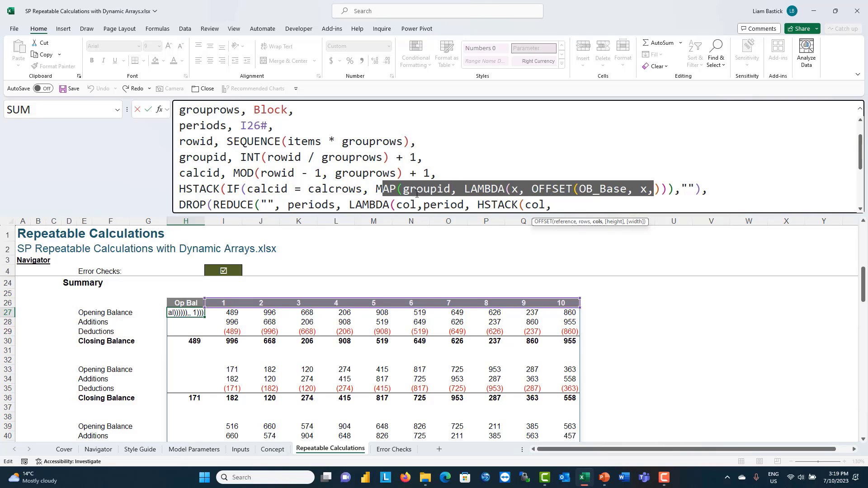
scroll(371, 192, up, 1)
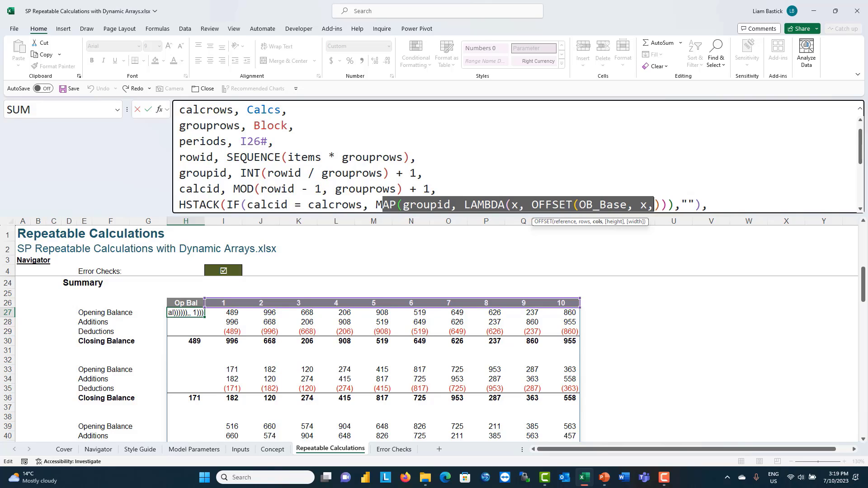
scroll(286, 175, down, 1)
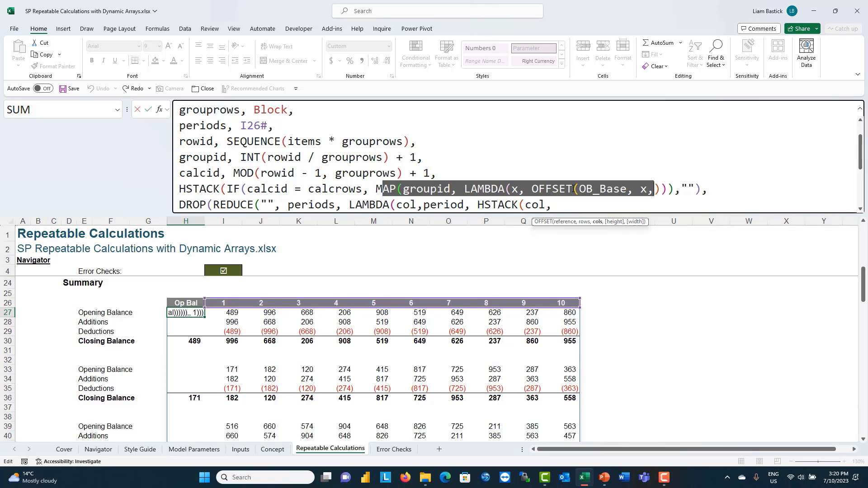
key(Escape)
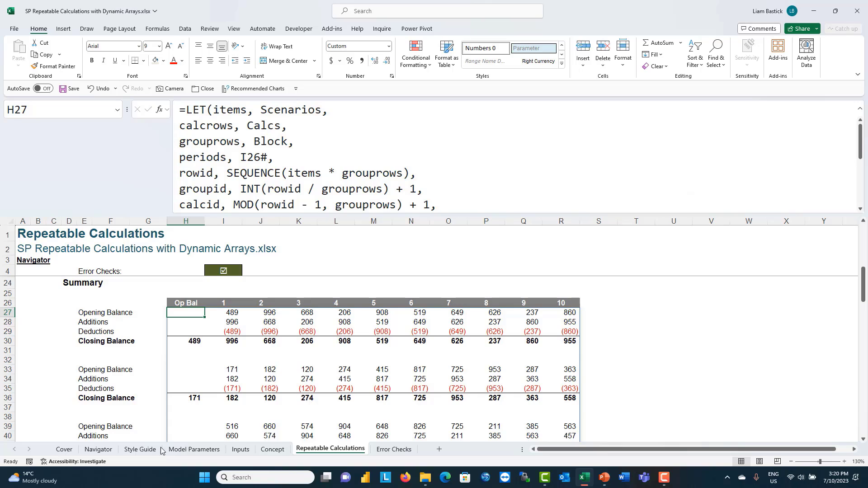
Step: On the Inputs sheet, inspect the OB_Base header cell and the opening balances of Scenarios 1 to 3 beneath it
click(271, 449)
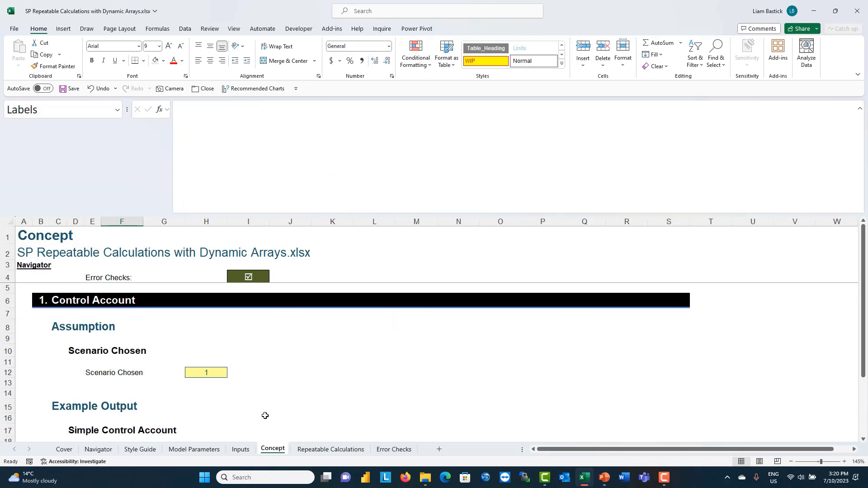
click(241, 449)
scroll(203, 362, down, 2)
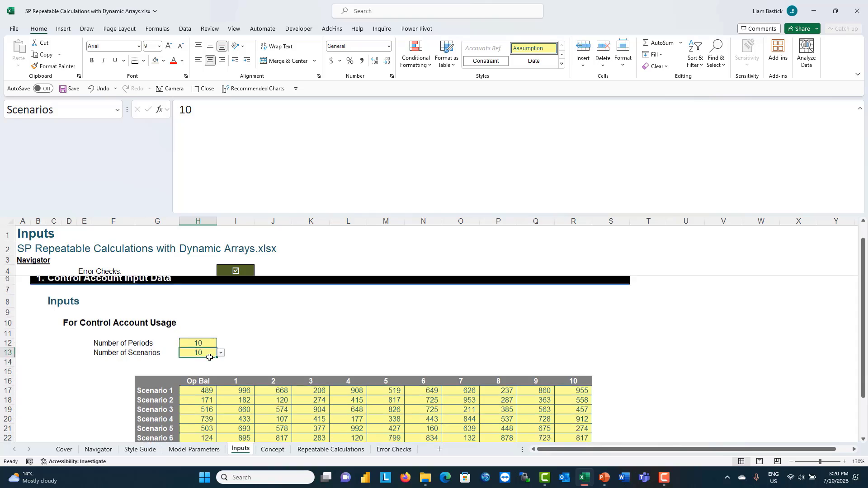
click(195, 339)
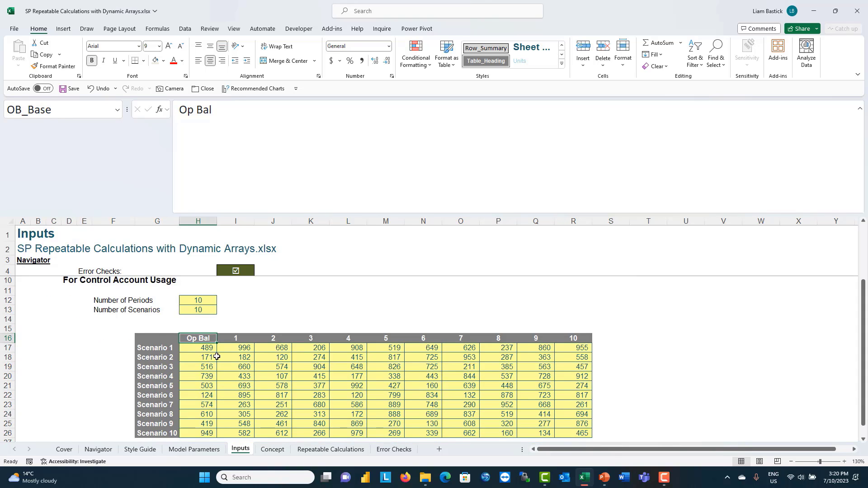
click(204, 348)
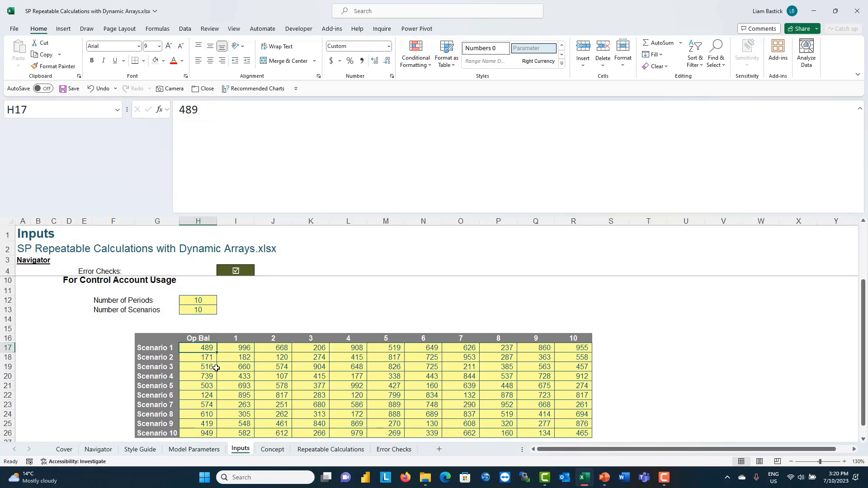
click(204, 357)
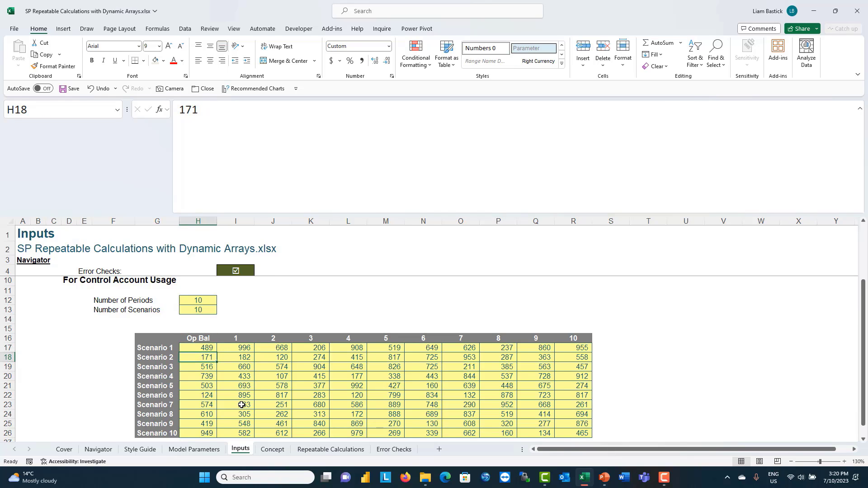
click(207, 367)
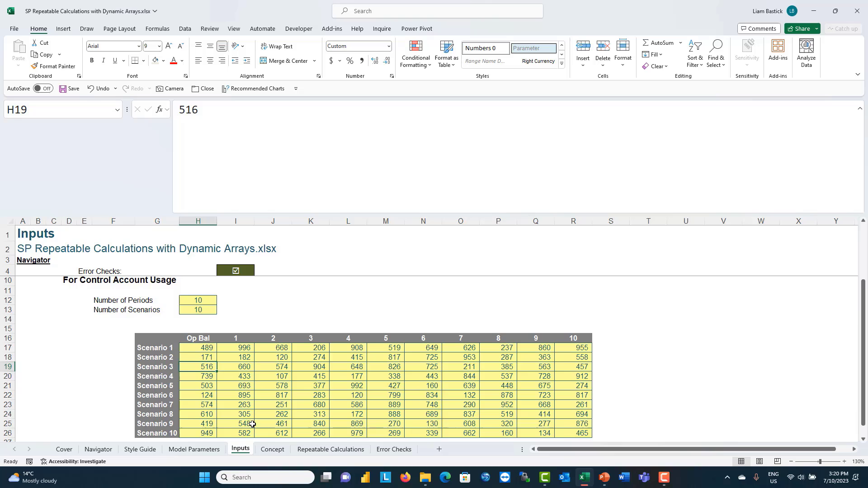
Step: On the Repeatable Calculations sheet, check the Op Bal closing balances of the first two blocks in H30 and H36
click(273, 450)
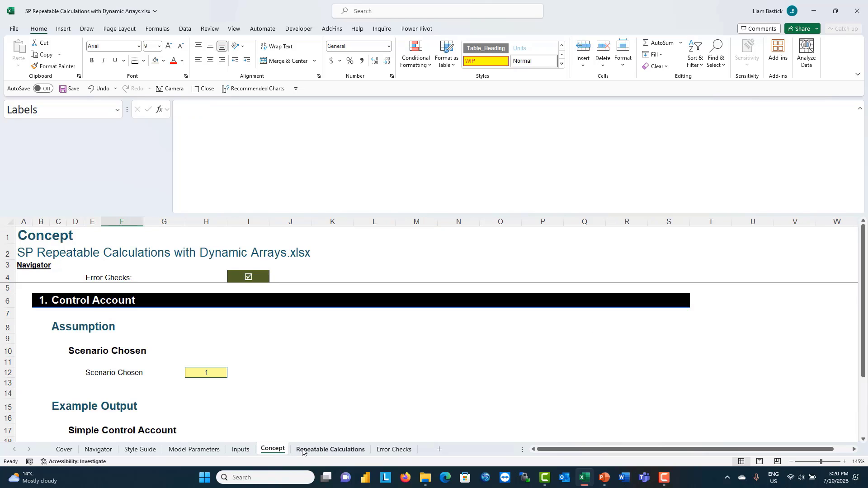
click(319, 450)
click(185, 342)
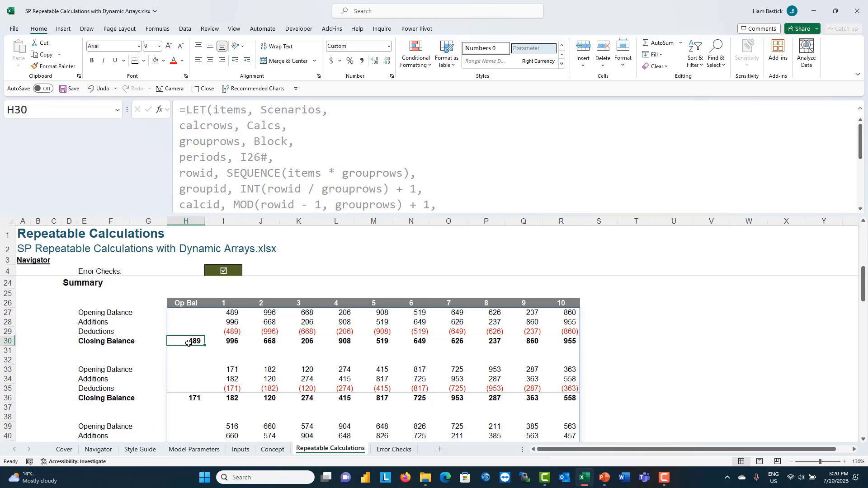
click(197, 397)
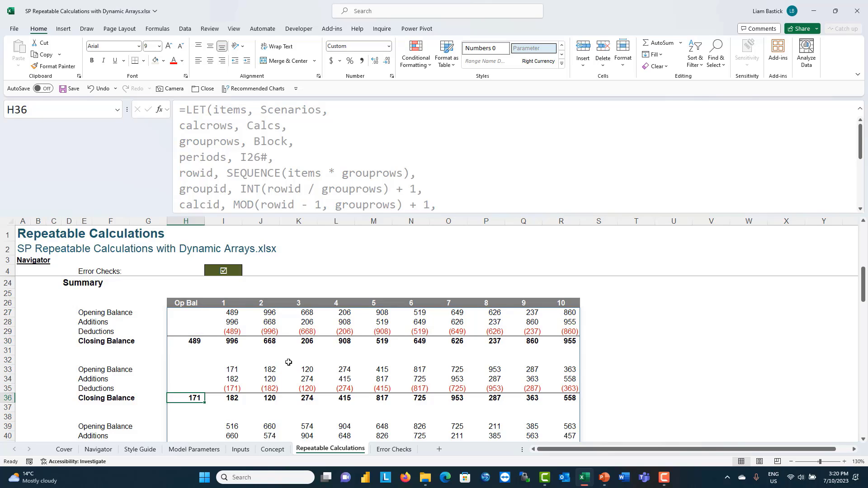
Step: Show the whole H27 formula and highlight the DROP function and its closing arguments ",, 1)"
click(195, 312)
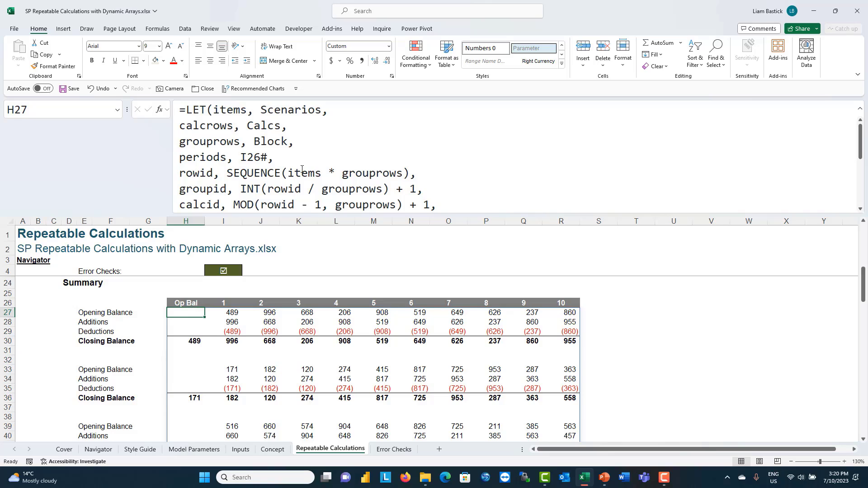
scroll(305, 175, down, 2)
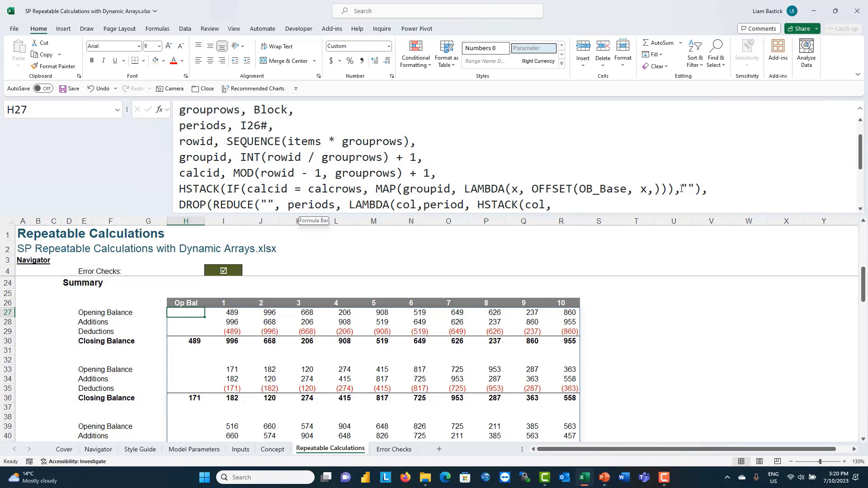
scroll(690, 181, down, 3)
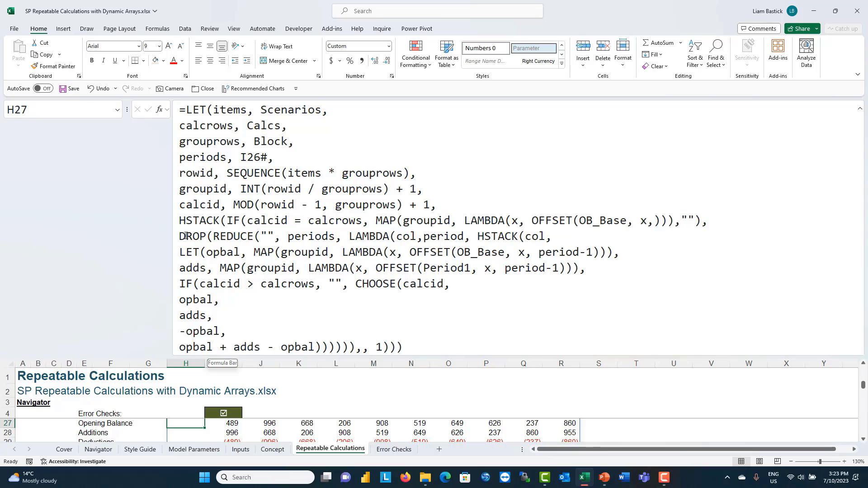
drag(179, 236, 214, 239)
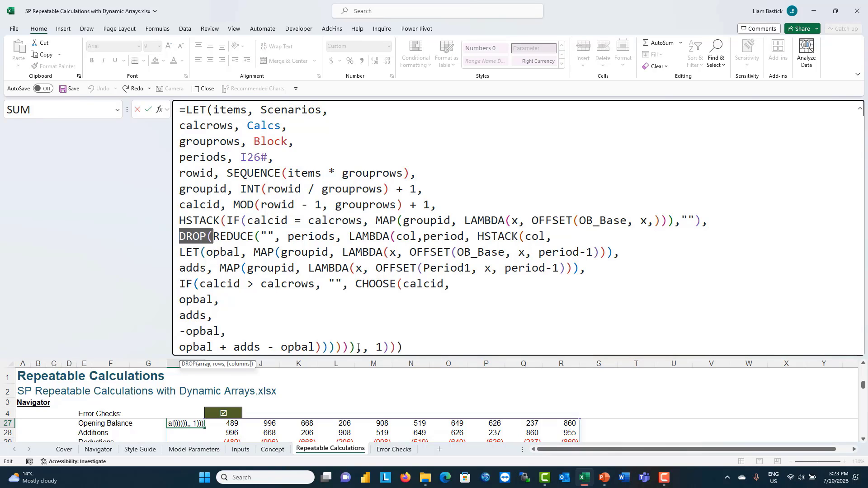
drag(358, 347, 389, 345)
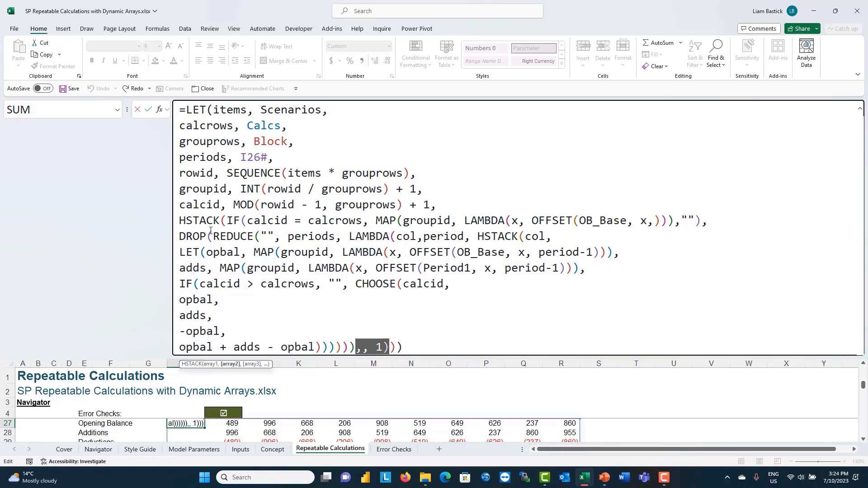
Step: Highlight the REDUCE line, the outer LET section and the inner LET block of H27 in turn, leaving the formula unedited
drag(213, 237, 578, 233)
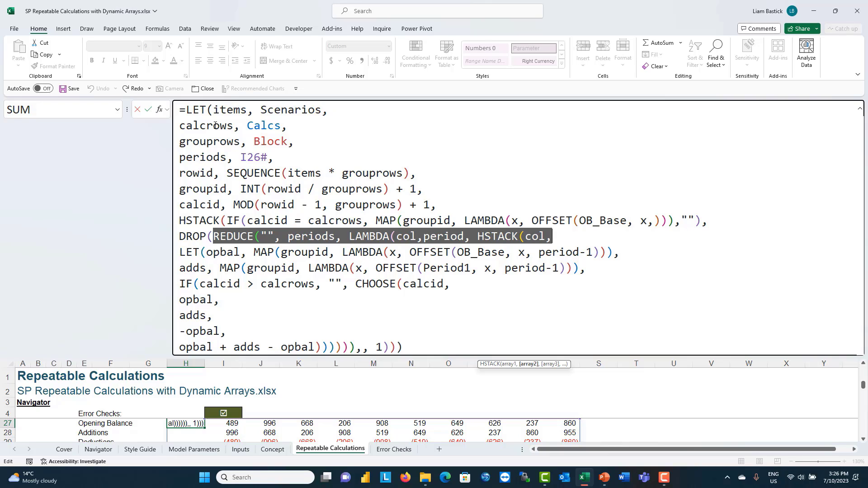
drag(180, 109, 588, 232)
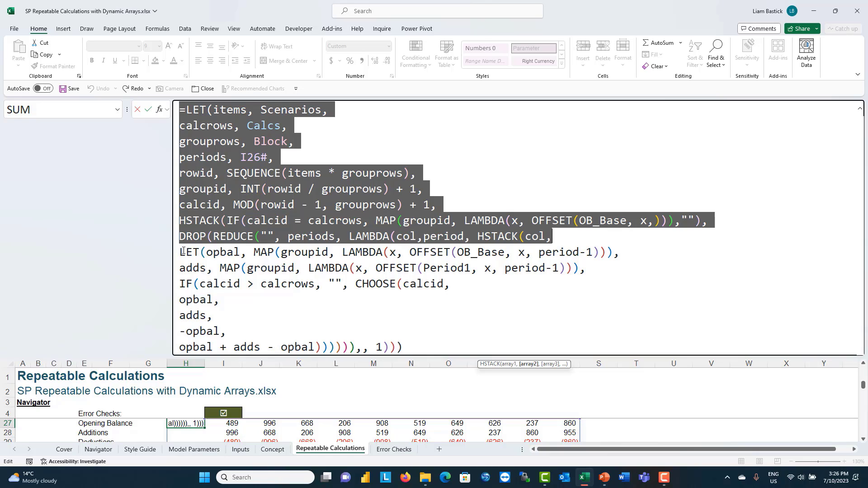
drag(180, 252, 356, 347)
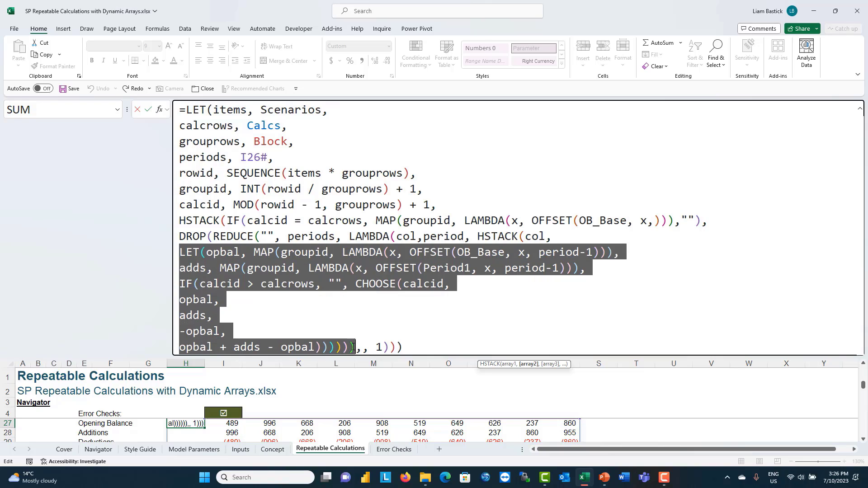
key(shift+Left)
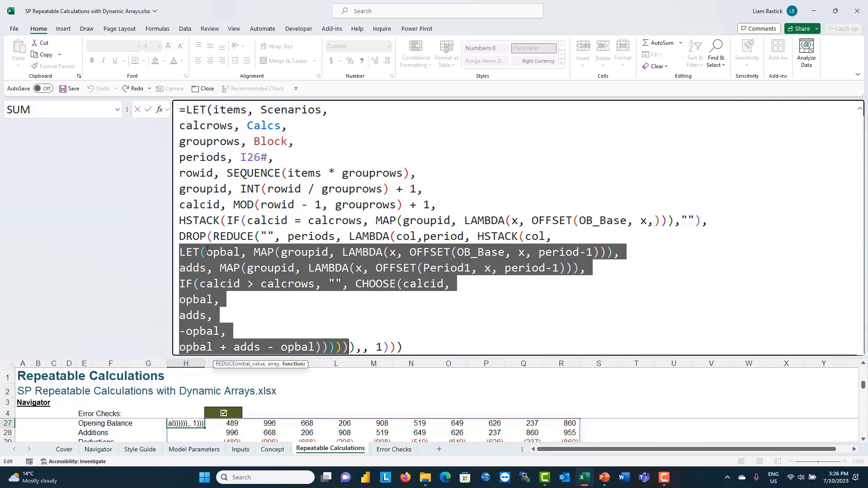
click(231, 256)
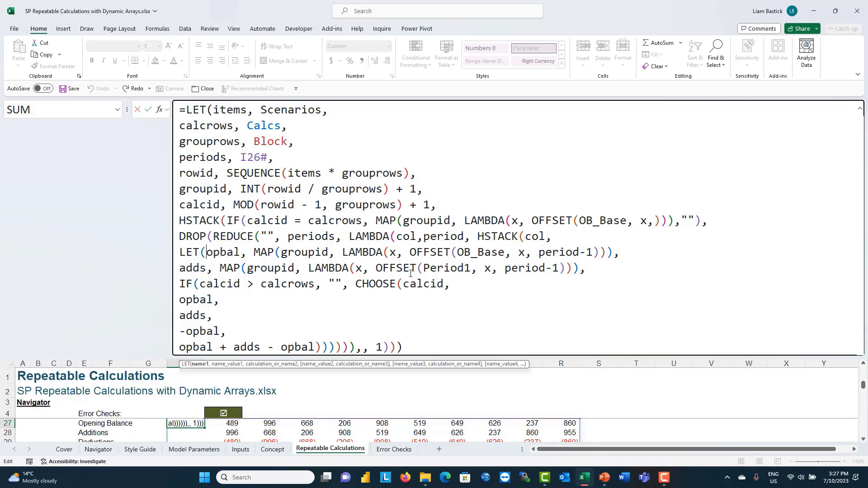
key(Escape)
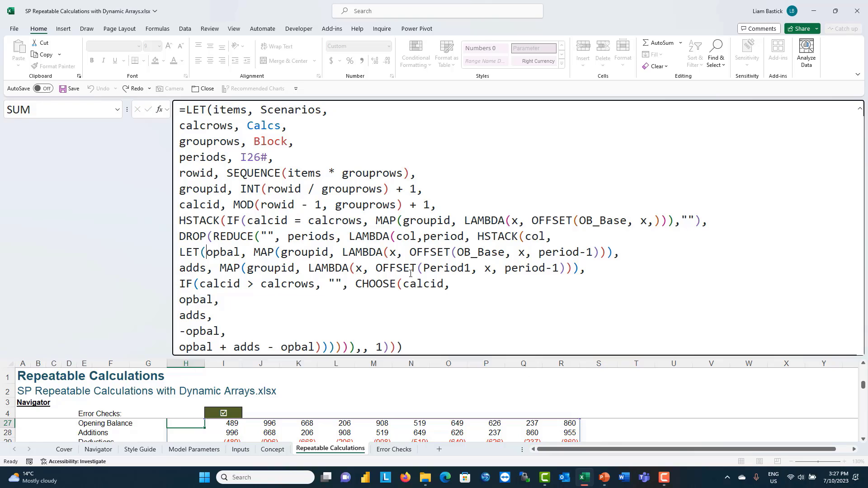
Step: Go to the named cell Period1 on the Inputs sheet and collapse the formula bar to see the scenario table
click(117, 113)
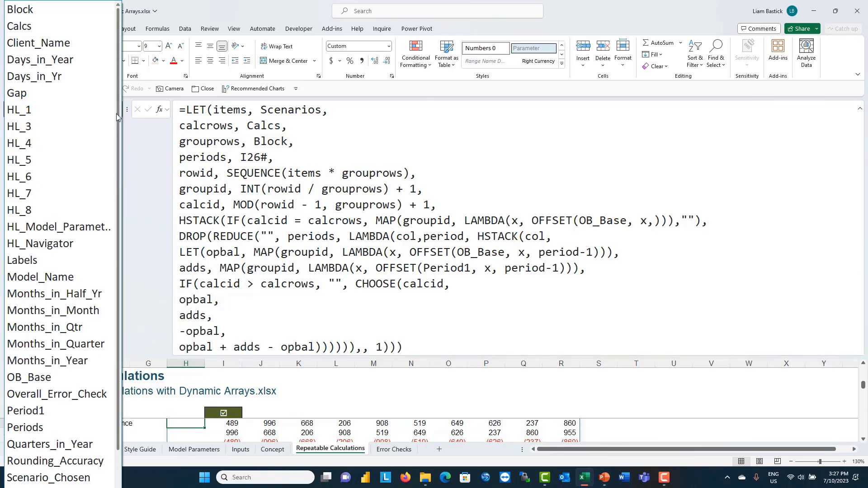
key(Escape)
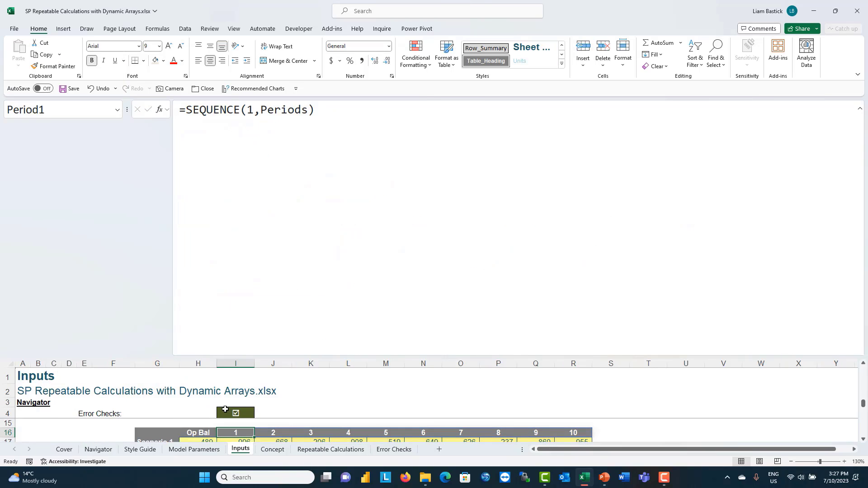
double_click(797, 358)
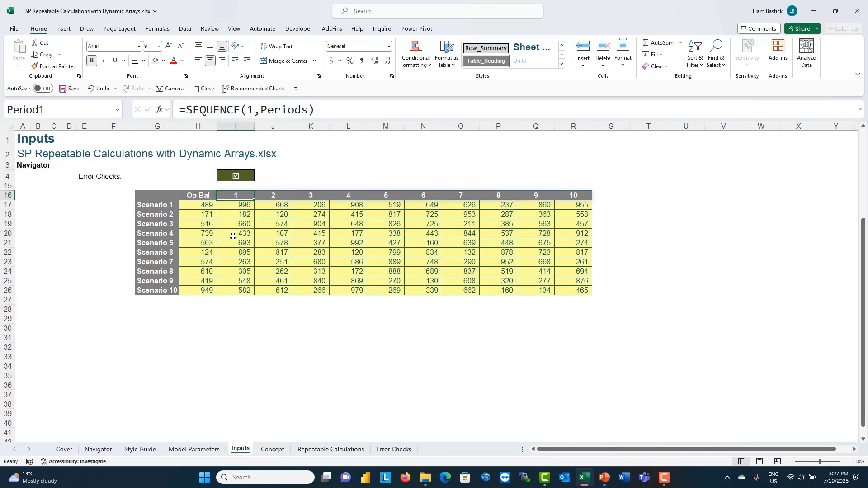
Step: Return to H27 on Repeatable Calculations, expand its full formula, and highlight the inner LET block and the lines preceding it
click(277, 452)
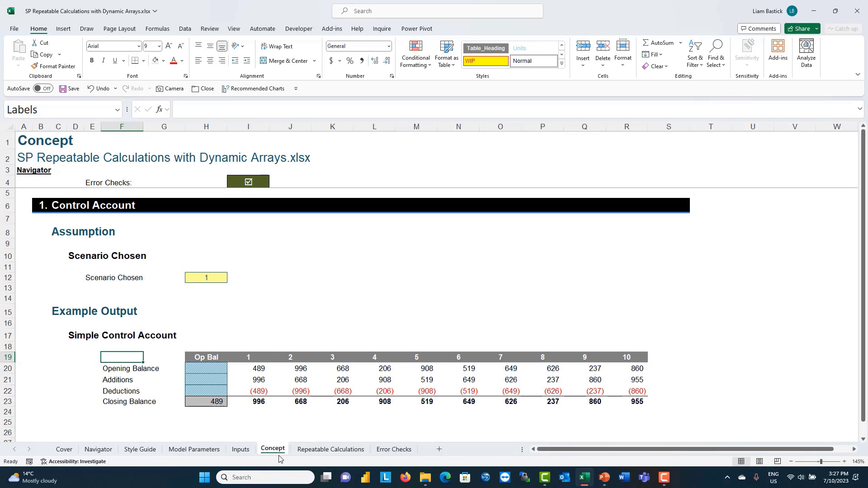
click(335, 450)
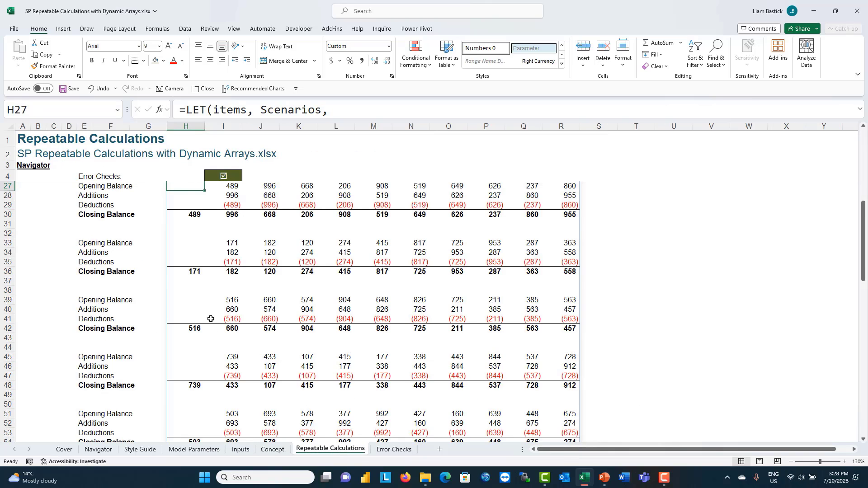
drag(569, 119, 571, 382)
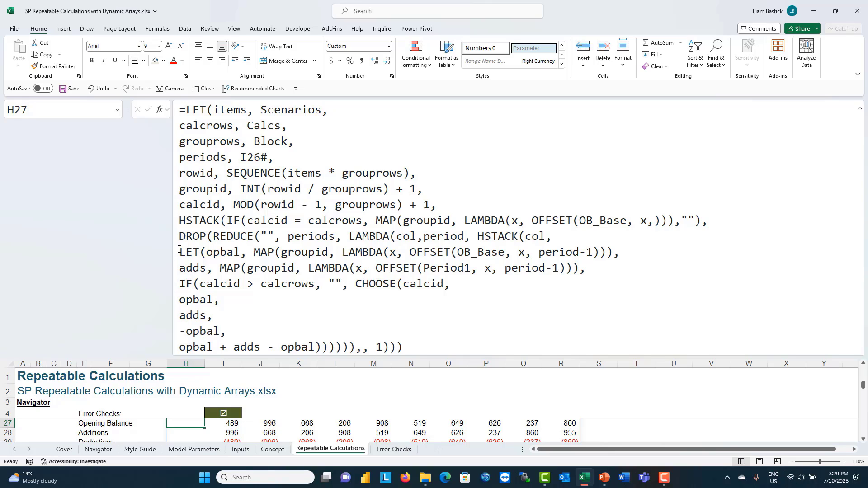
drag(180, 252, 356, 347)
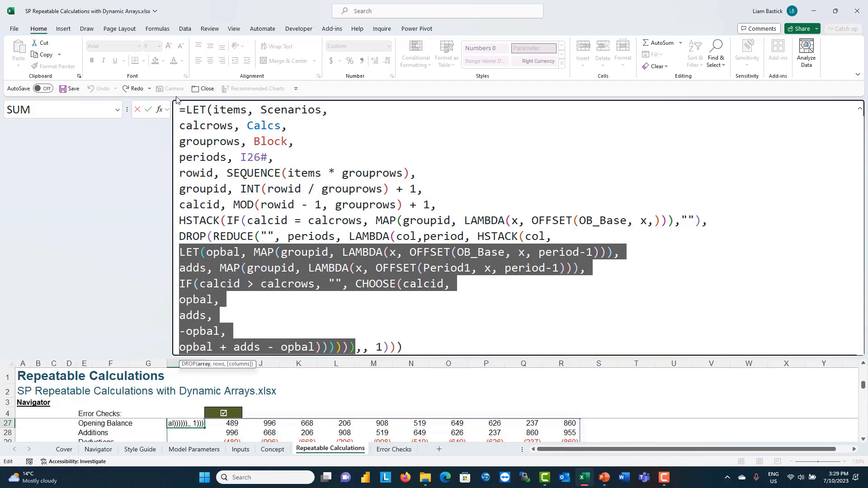
drag(180, 108, 636, 236)
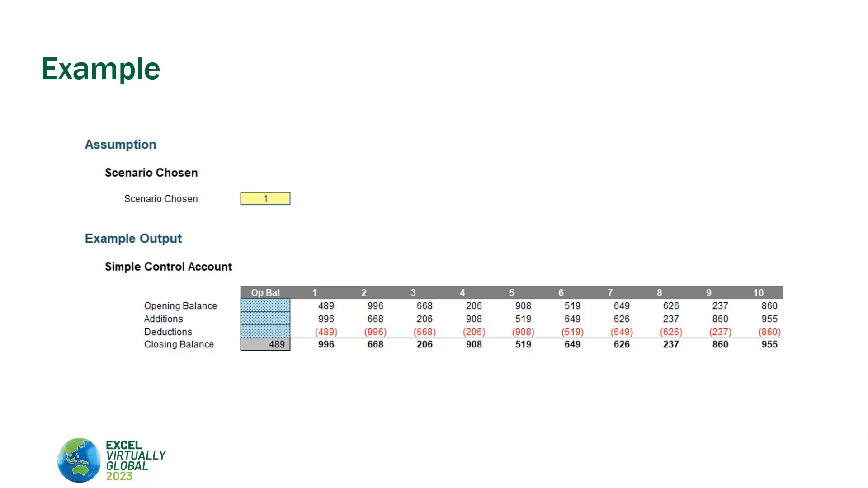
key(Right)
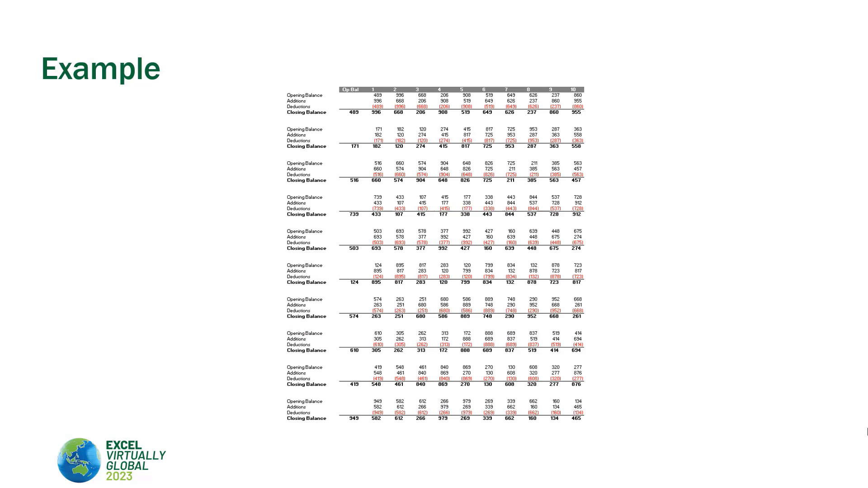